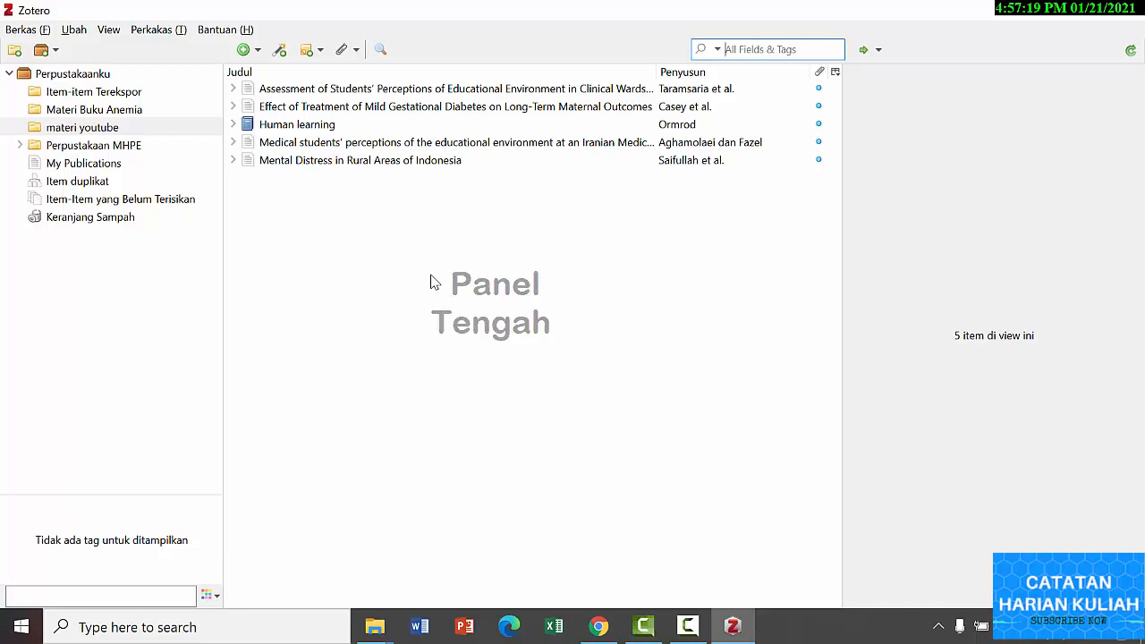
Examine the bibliographic details of the clinical wards and gestational diabetes articles in the materi youtube collection.
click(582, 90)
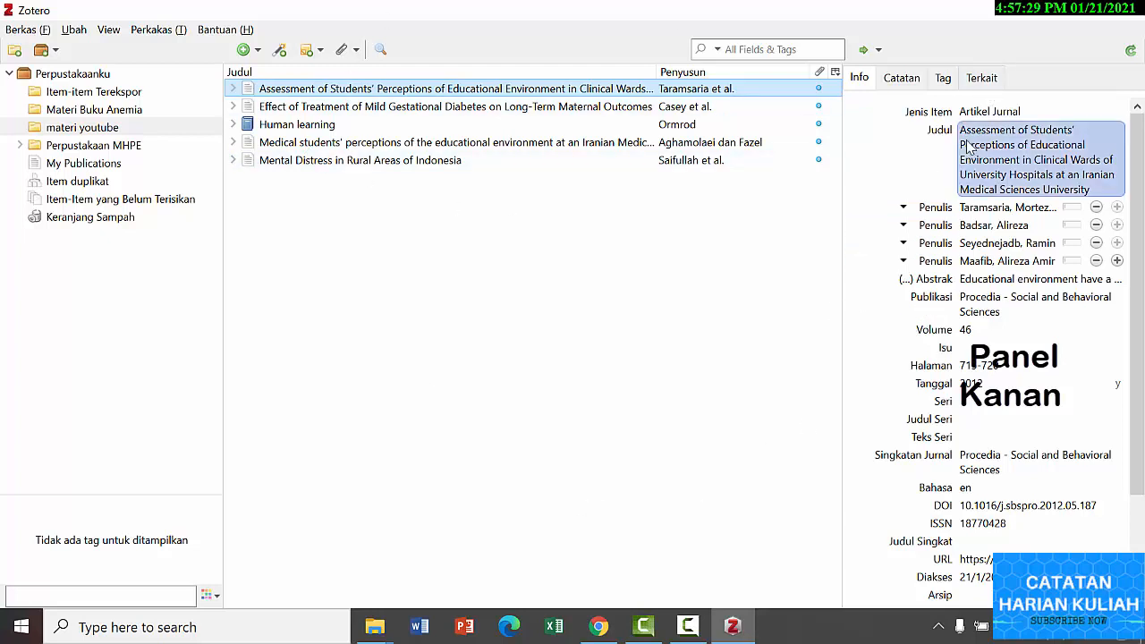
click(581, 107)
click(567, 91)
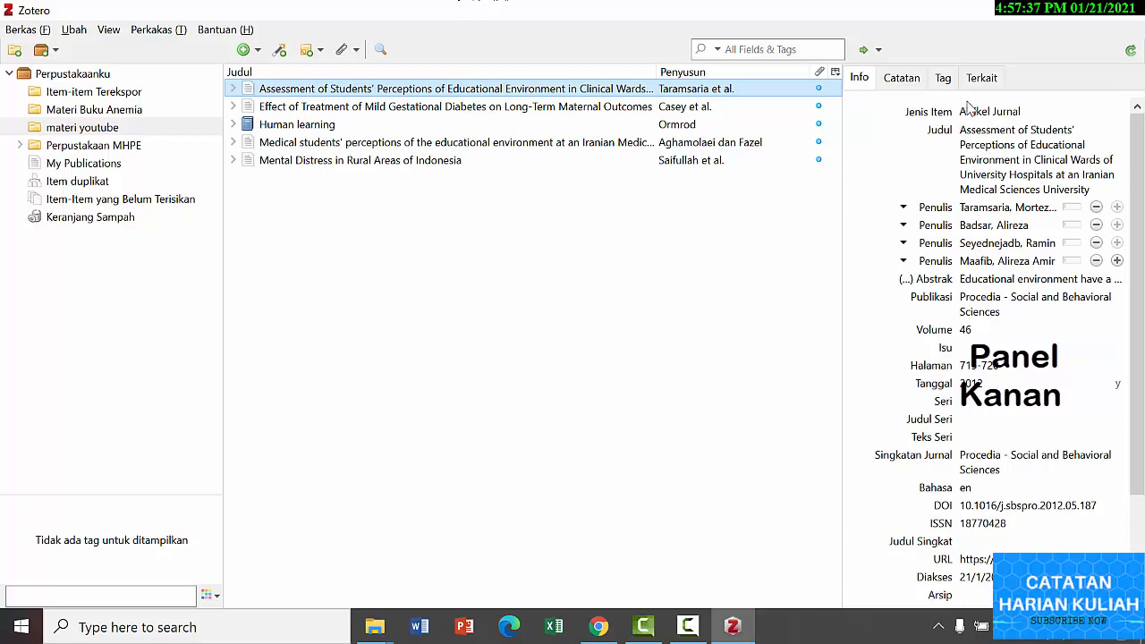
click(983, 207)
scroll(1011, 420, down, 3)
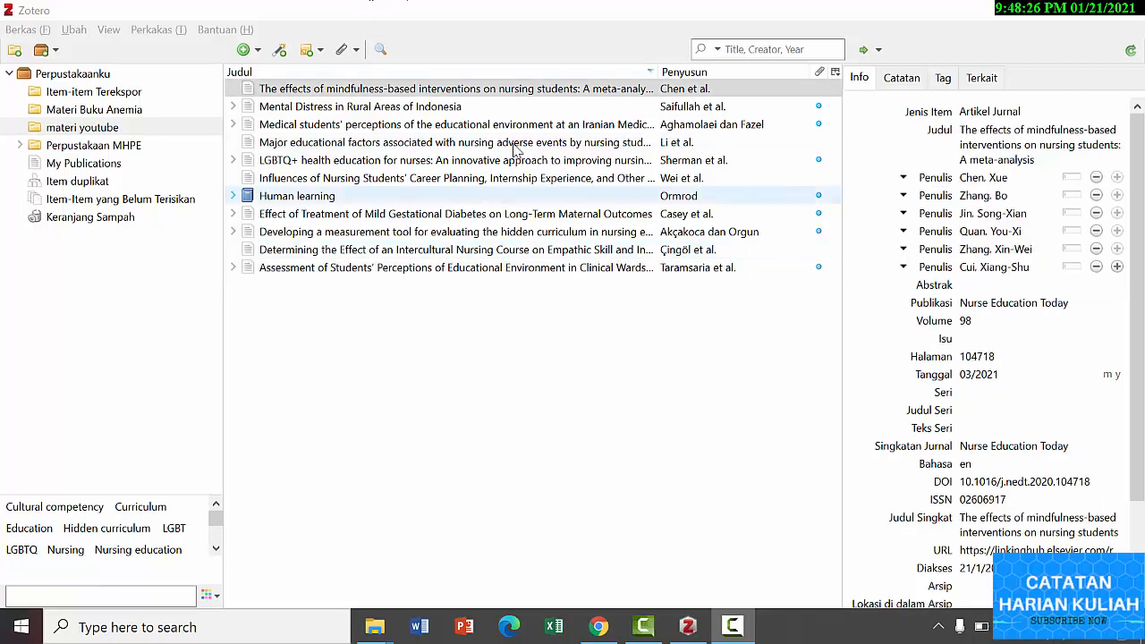
Create a new collection named Materi Keperawatan in the library.
click(248, 92)
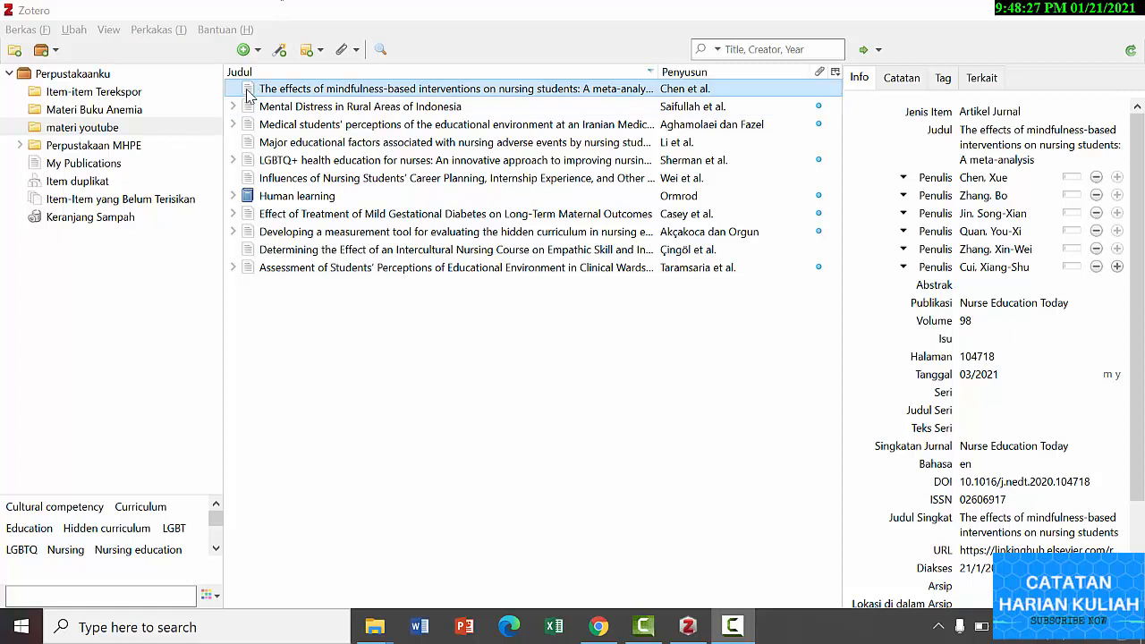
click(90, 134)
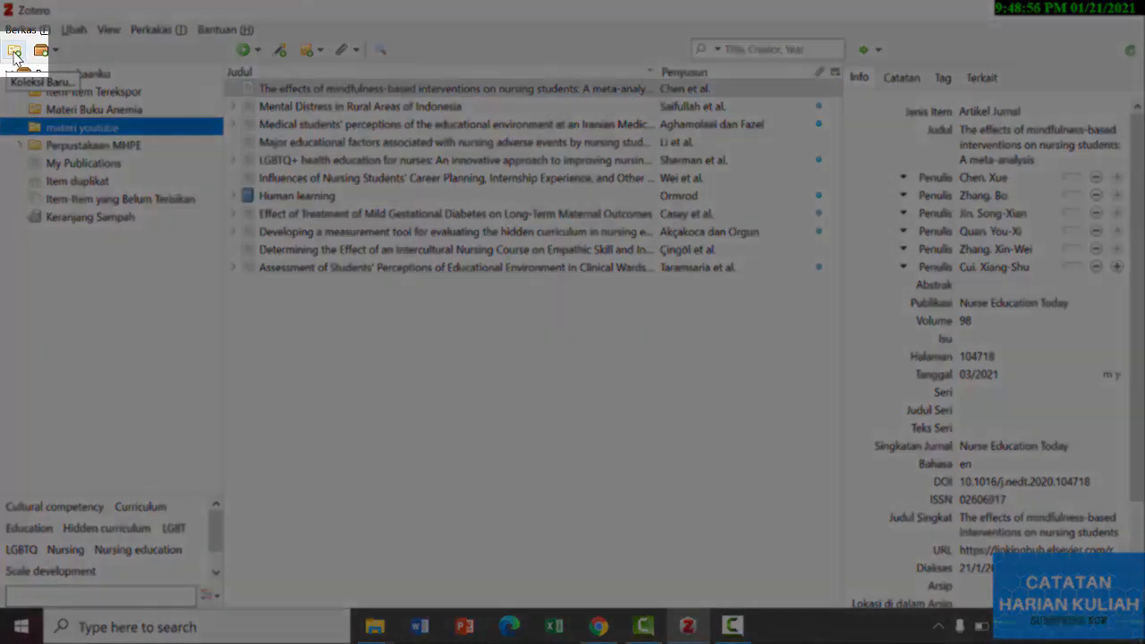
click(13, 53)
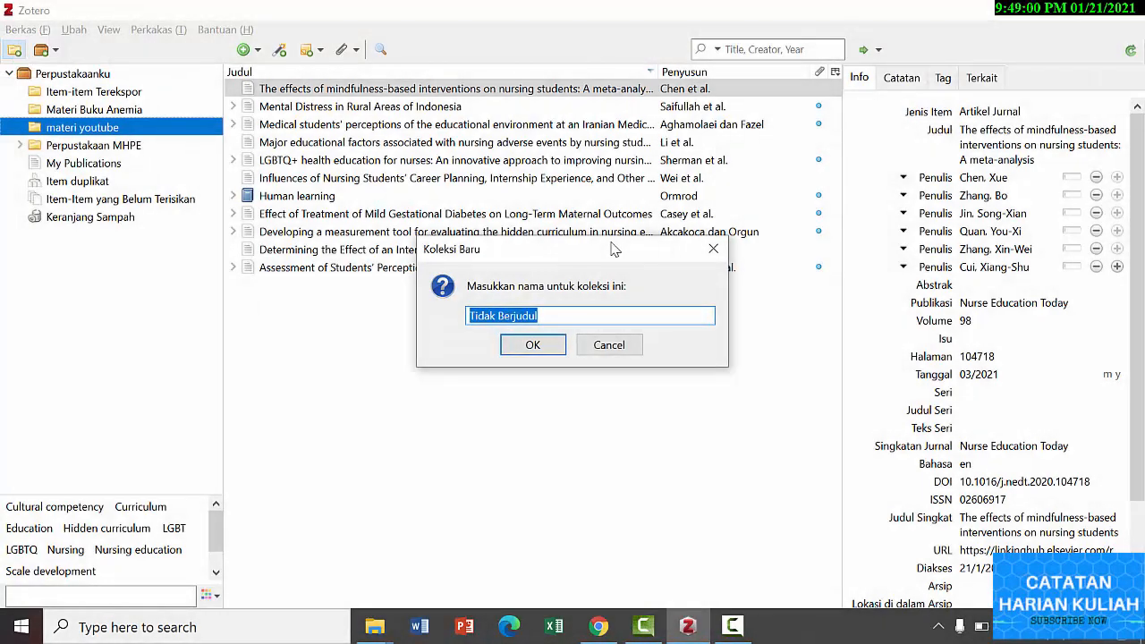
text(M)
text(t)
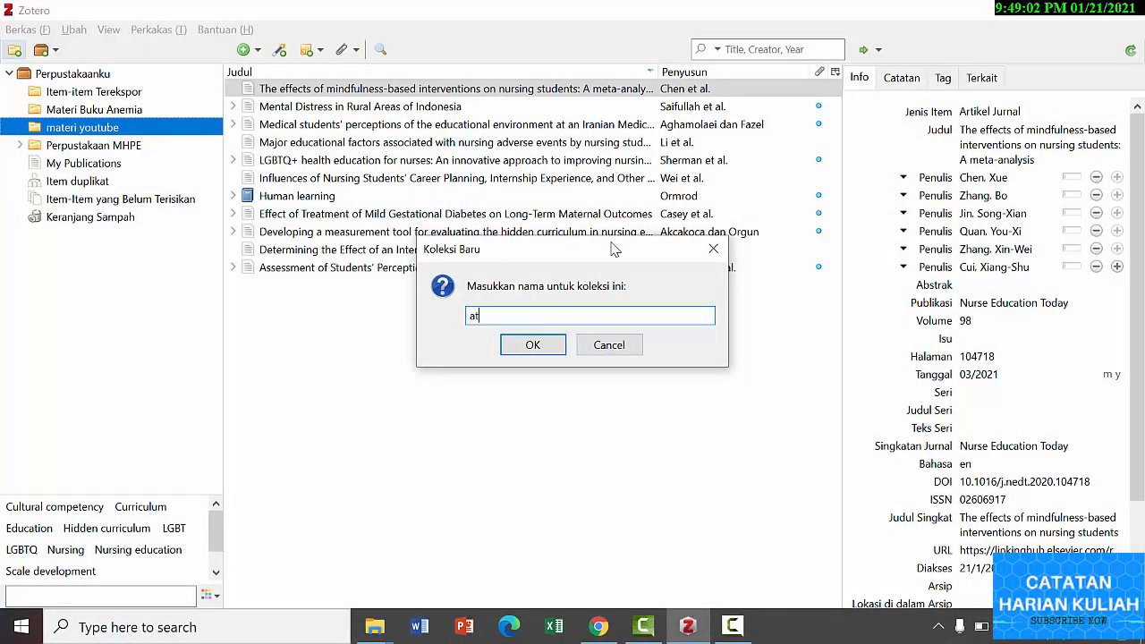
key(BackSpace)
key(BackSpace)
text(Materi Keperawatan)
key(Return)
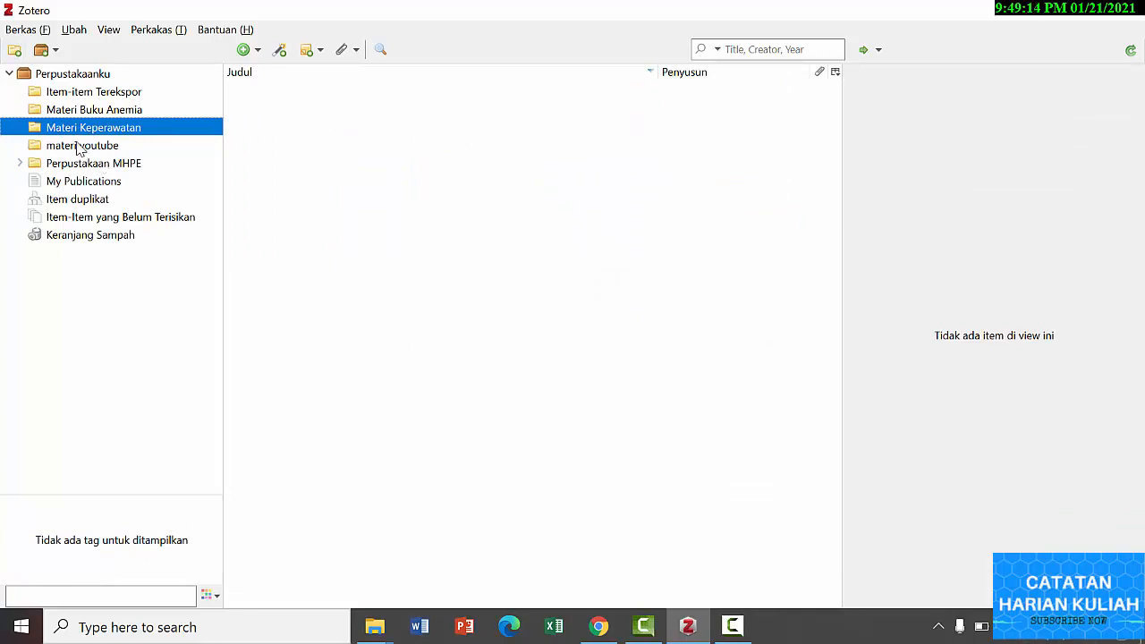
Add the mindfulness-based interventions, Mental Distress in Rural Areas of Indonesia and Medical students' perceptions articles from materi youtube to the Materi Keperawatan collection.
click(74, 148)
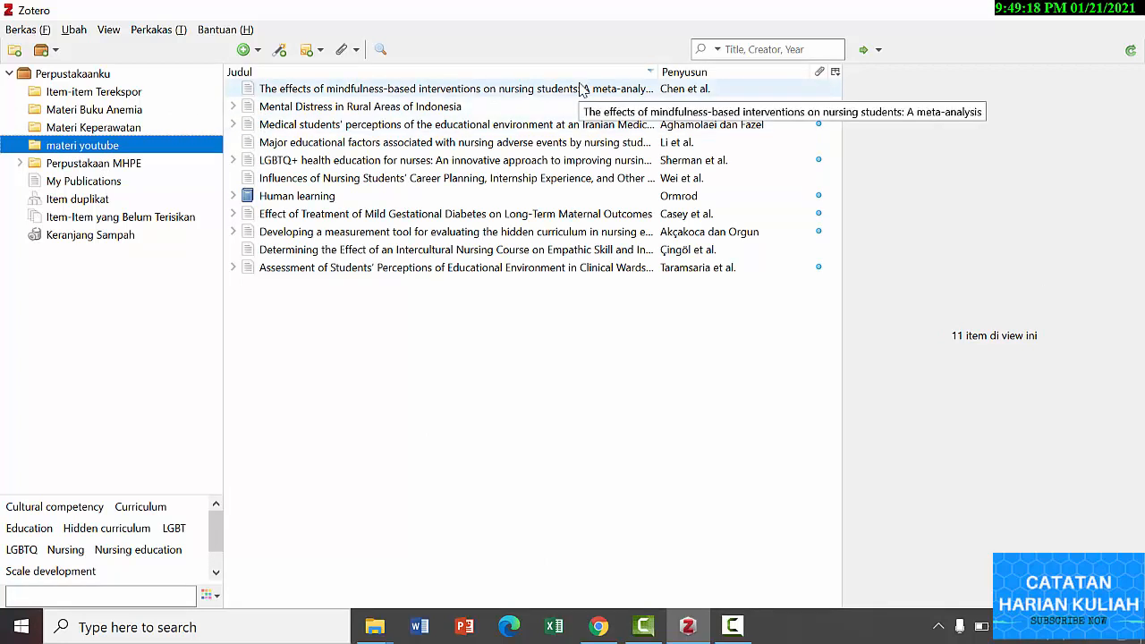
click(581, 89)
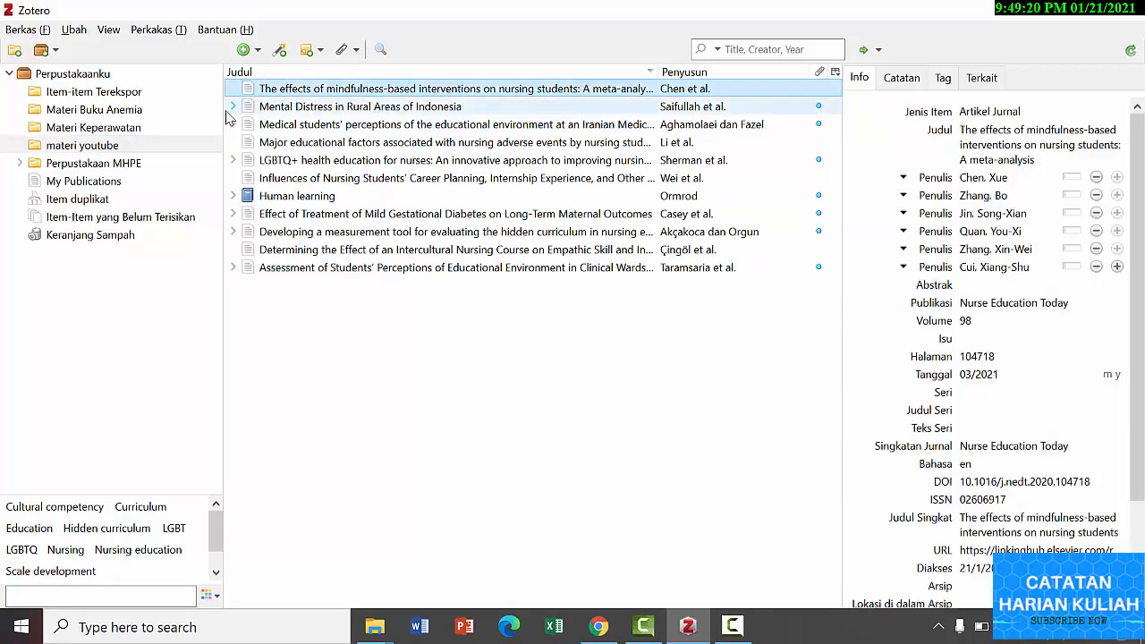
click(363, 107)
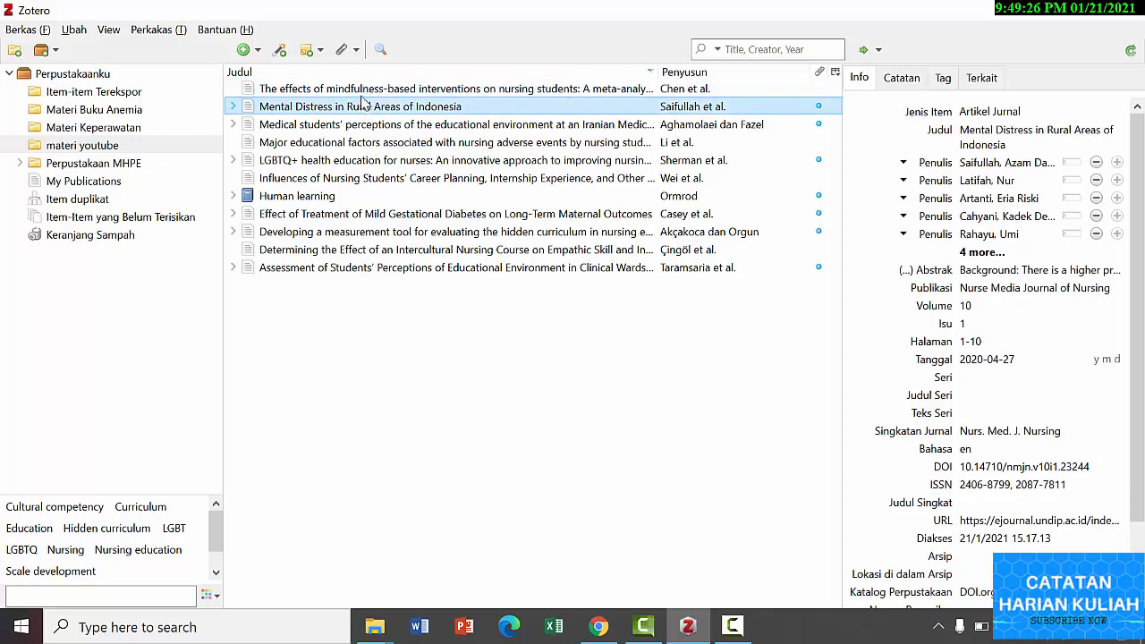
click(364, 89)
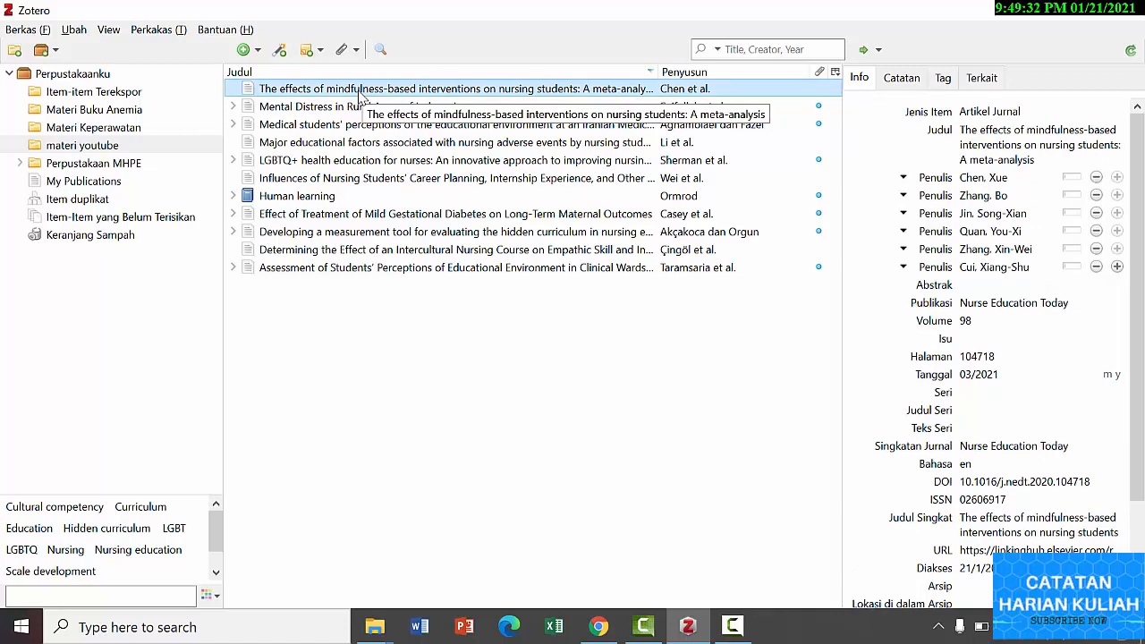
ctrl+click(362, 107)
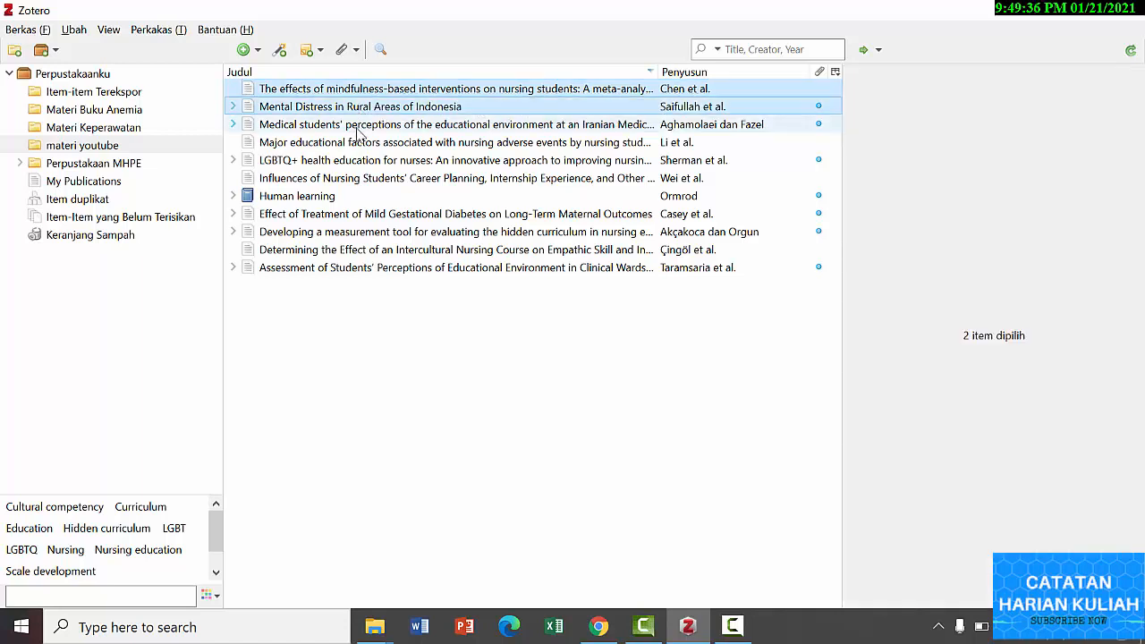
ctrl+click(357, 127)
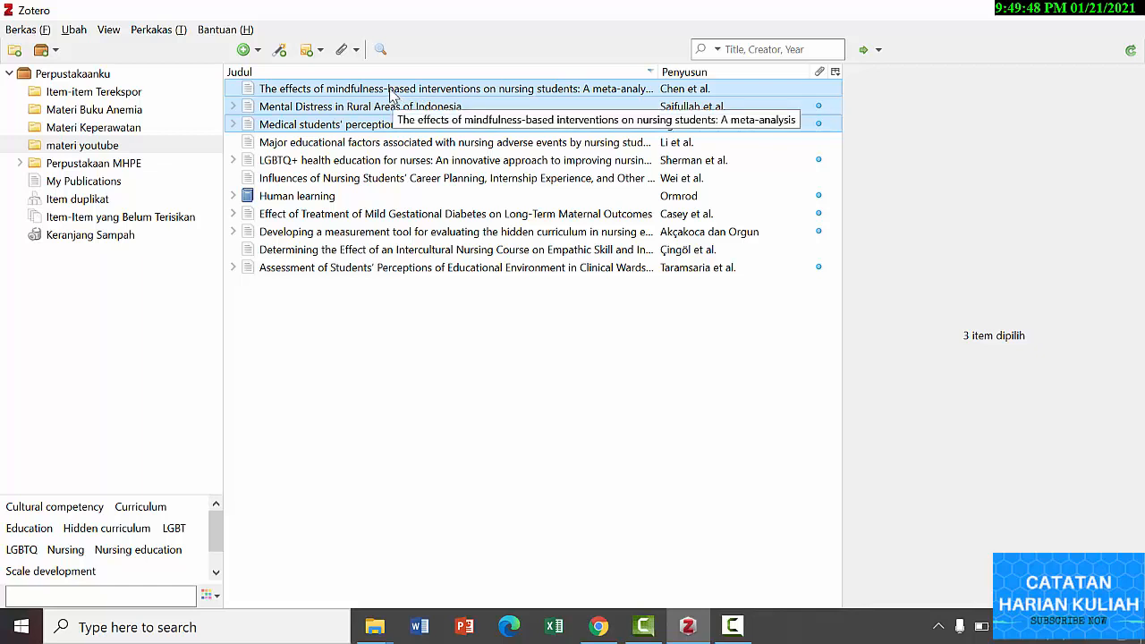
drag(389, 94, 124, 132)
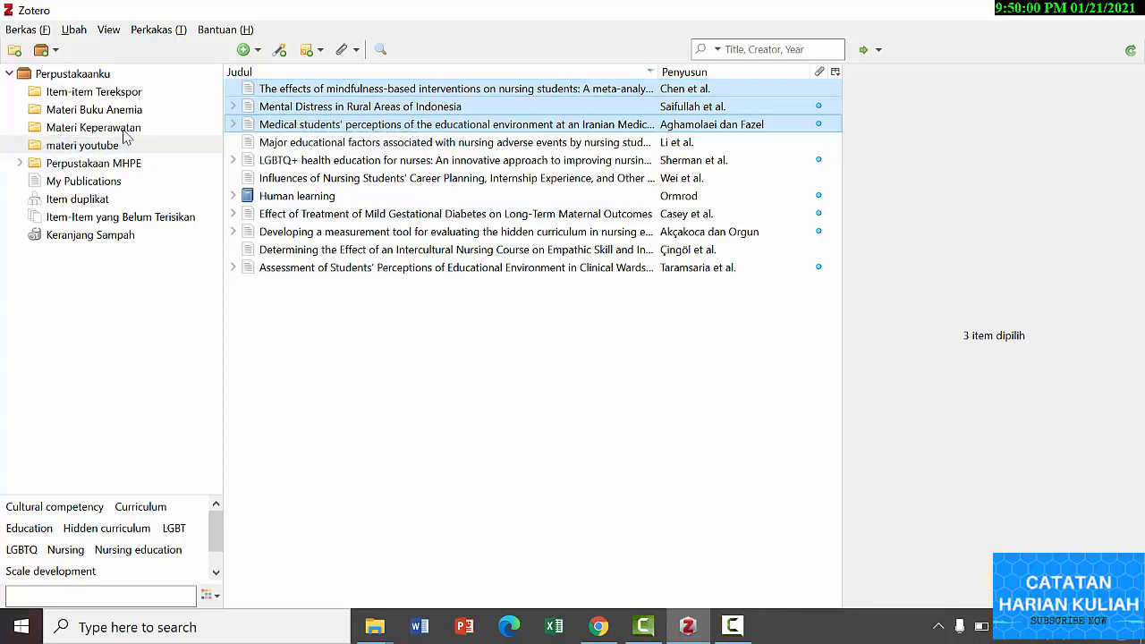
Compare the item lists of the Materi Keperawatan and materi youtube collections.
click(123, 131)
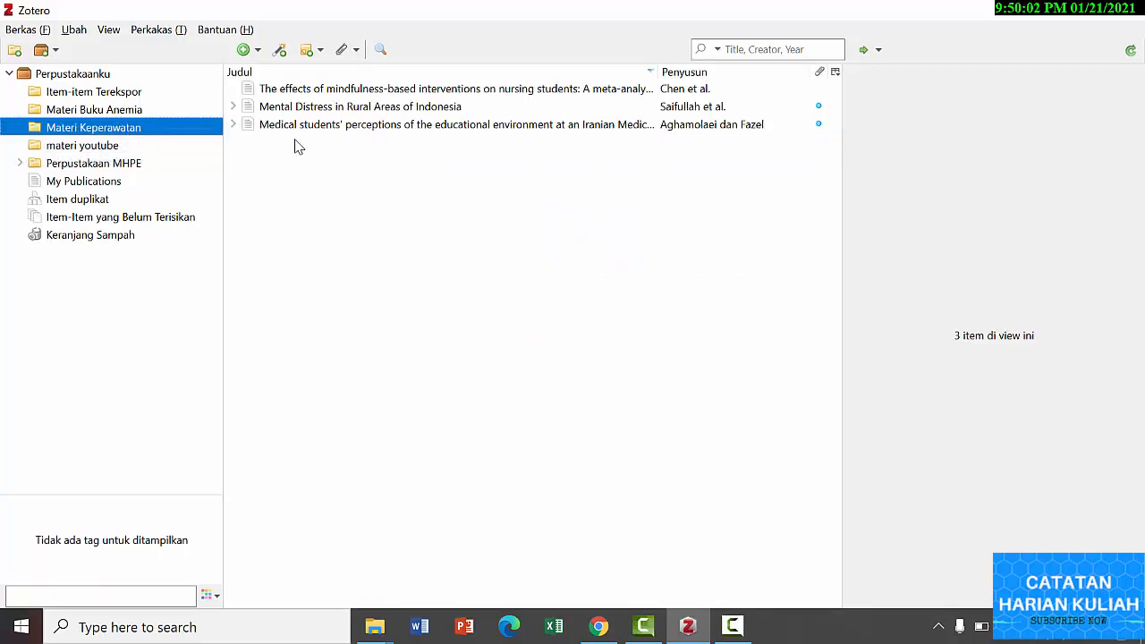
click(102, 149)
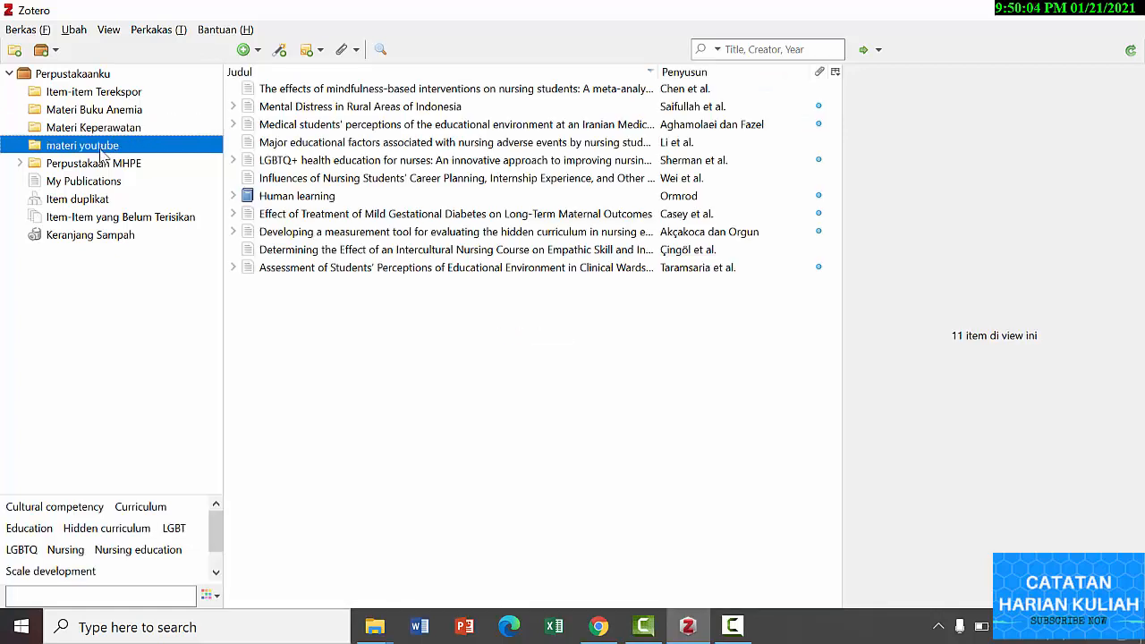
click(109, 131)
click(107, 146)
click(115, 133)
click(110, 147)
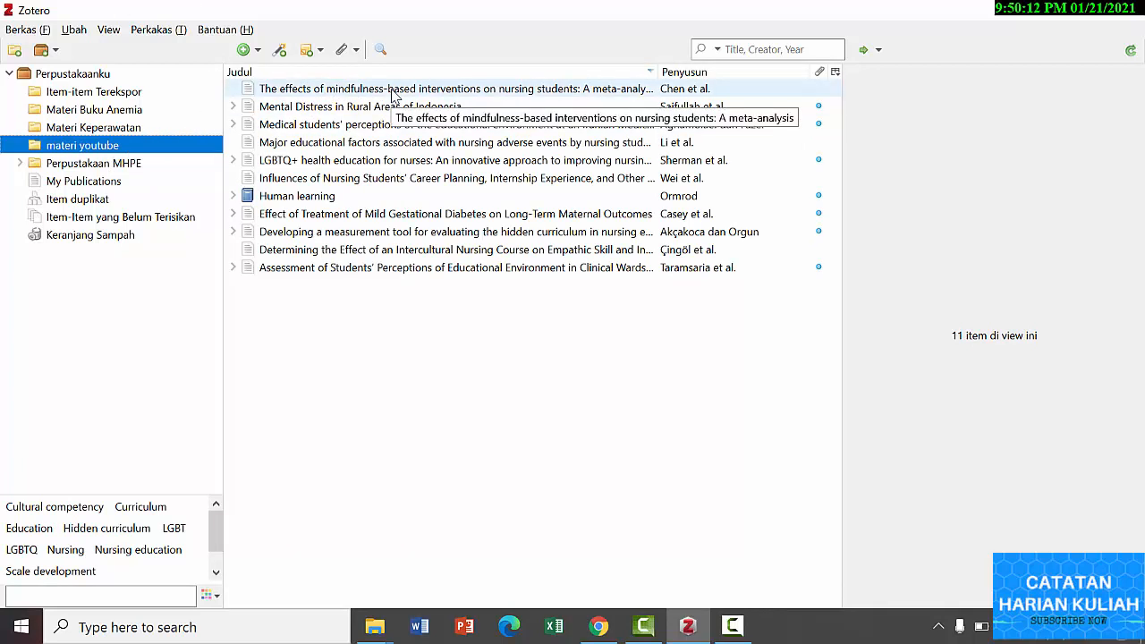
Remove the mindfulness, Mental Distress and Medical students' perceptions articles from the materi youtube collection and check Materi Keperawatan.
click(392, 95)
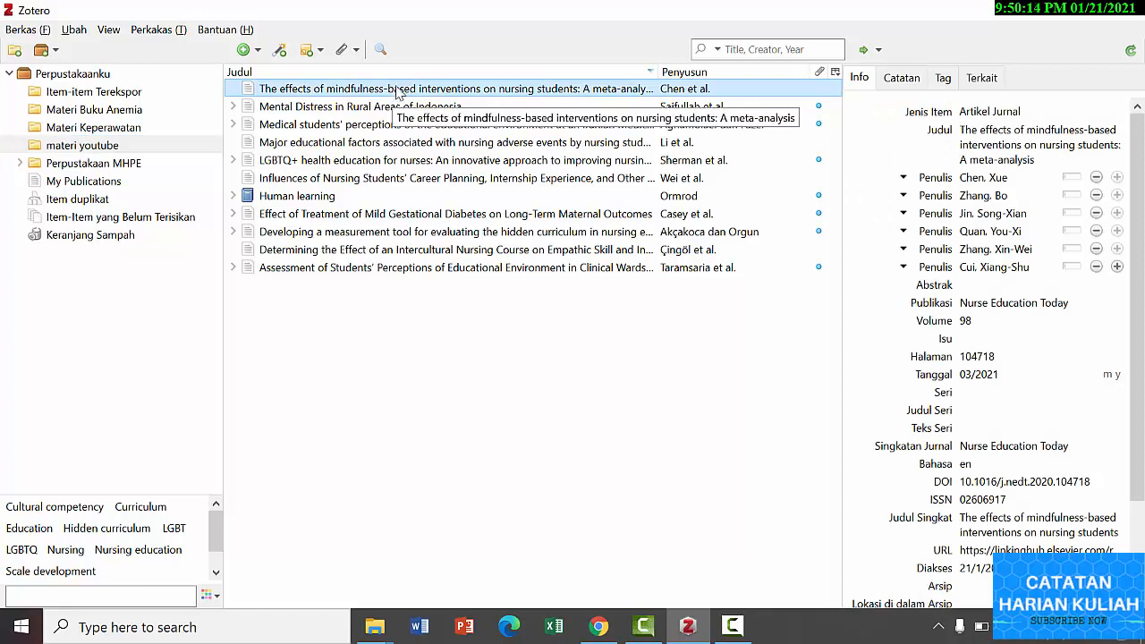
key(shift+Down)
key(shift+Down)
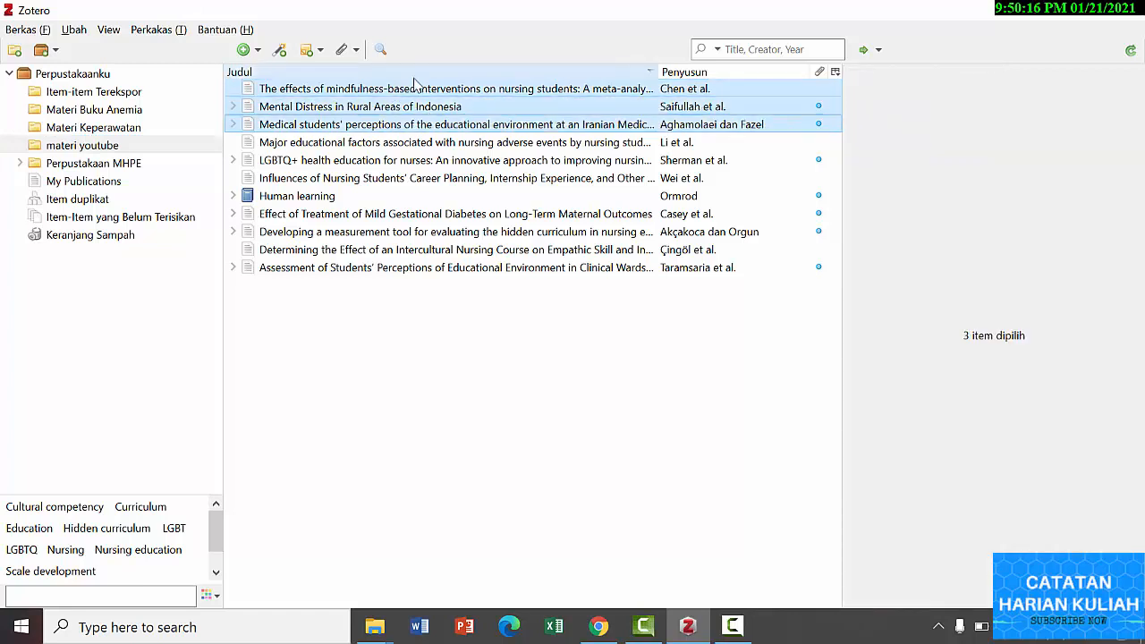
click(410, 92)
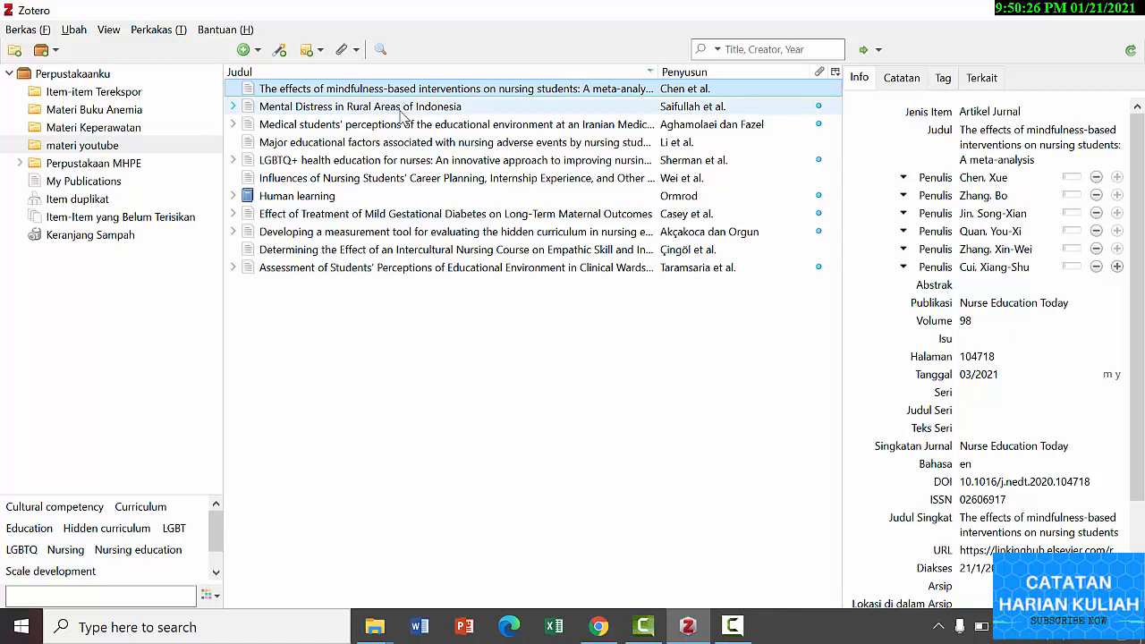
shift+click(400, 110)
shift+click(400, 125)
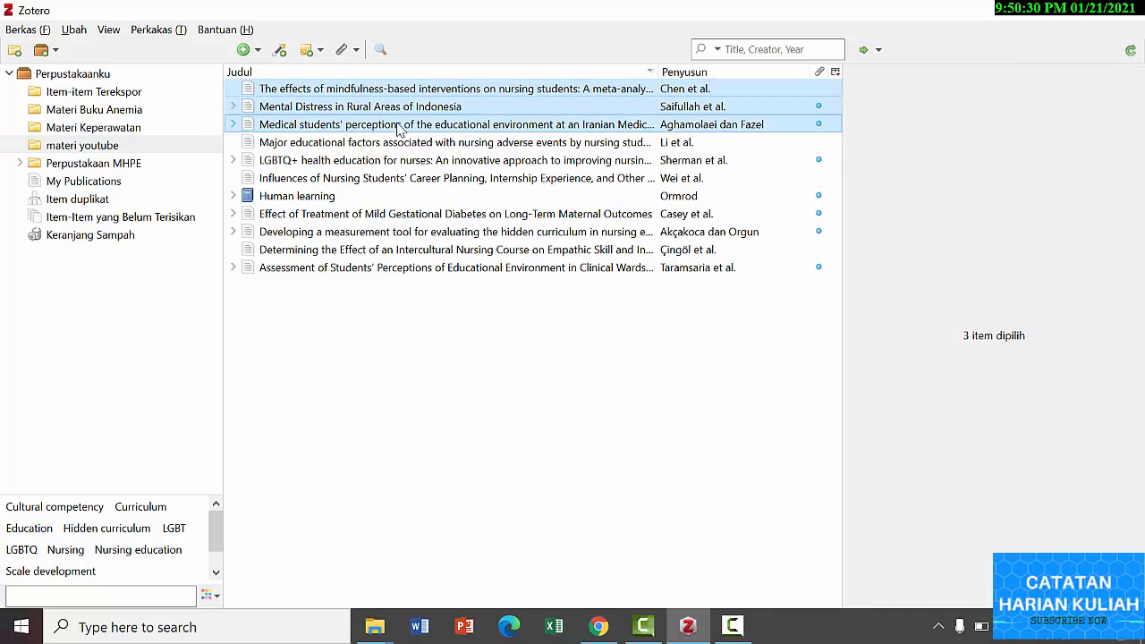
key(Delete)
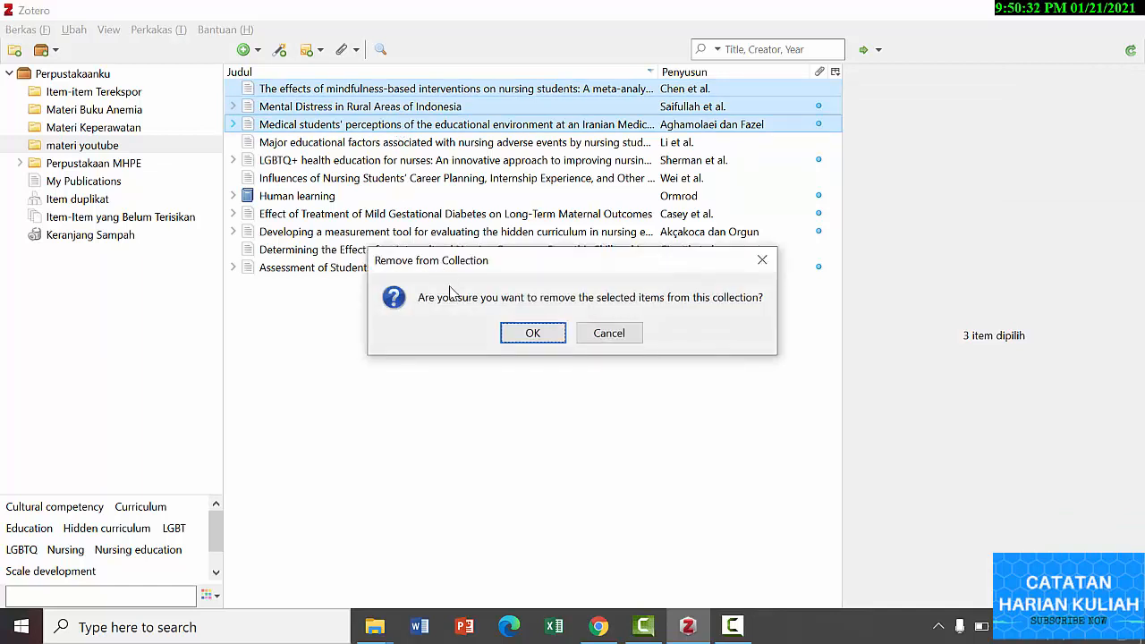
click(533, 336)
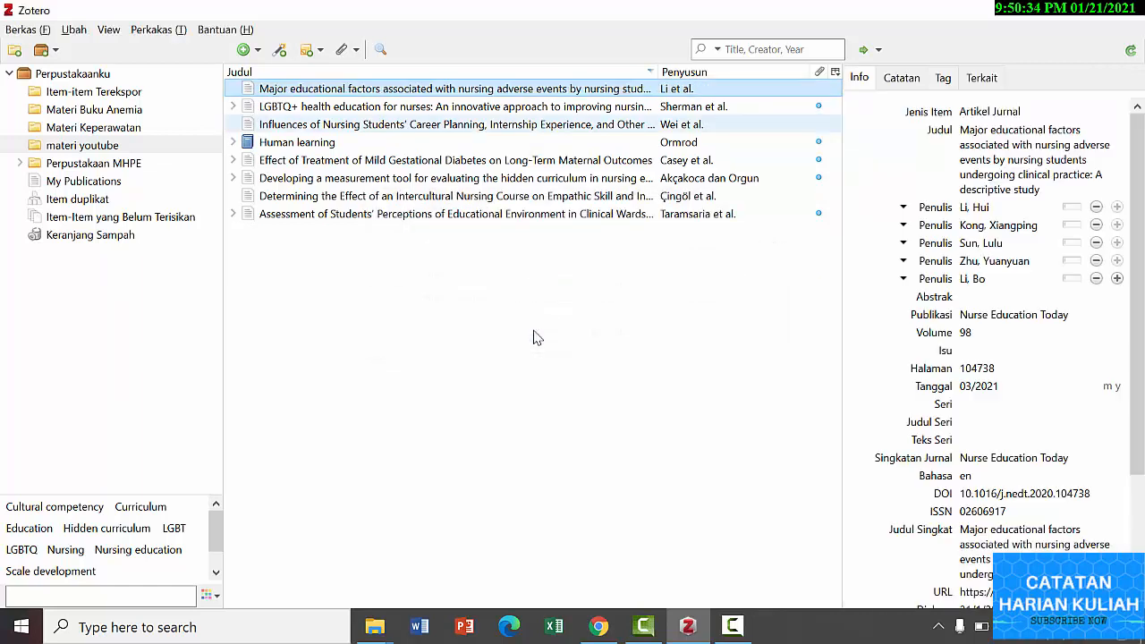
click(143, 127)
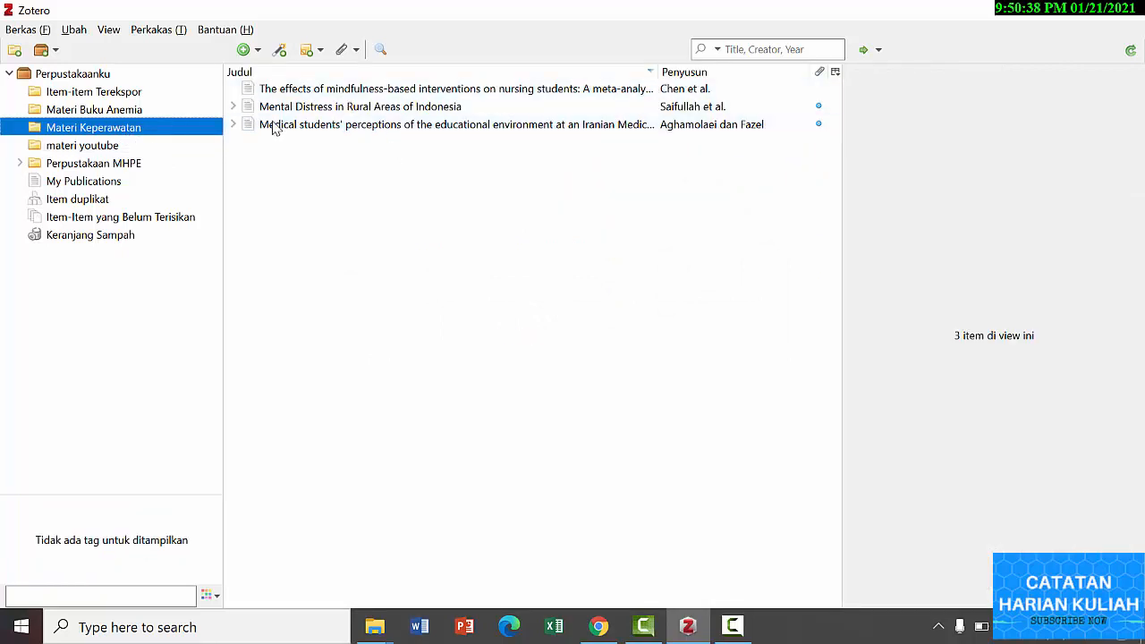
Search the materi youtube collection for "learning" and add the Human learning book to the Materi Keperawatan collection.
click(107, 148)
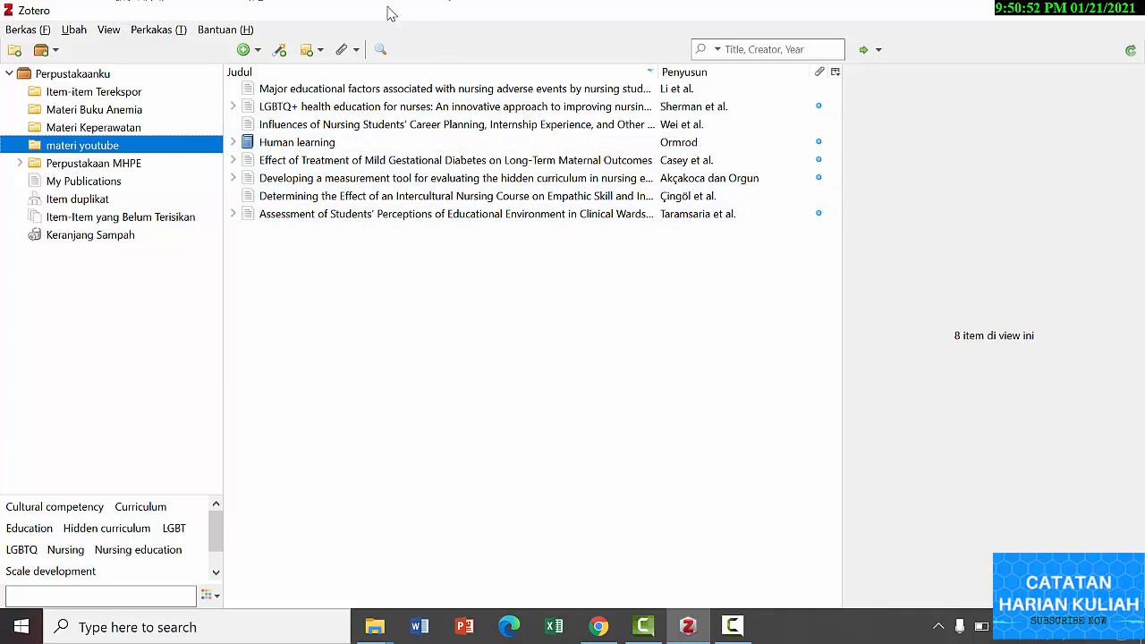
click(758, 51)
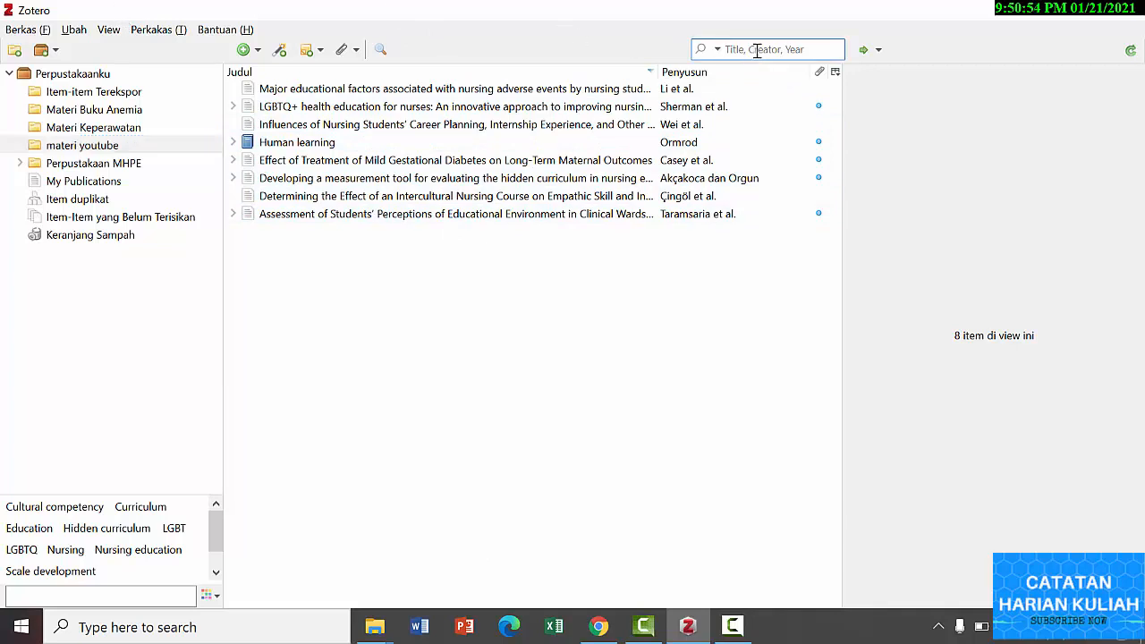
click(716, 50)
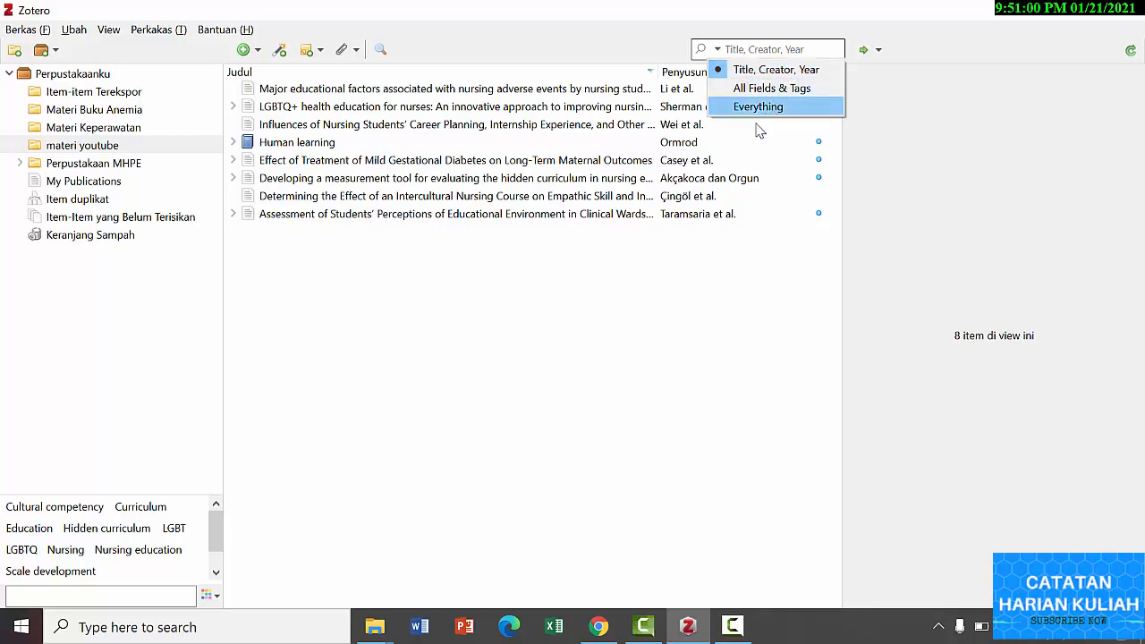
click(771, 55)
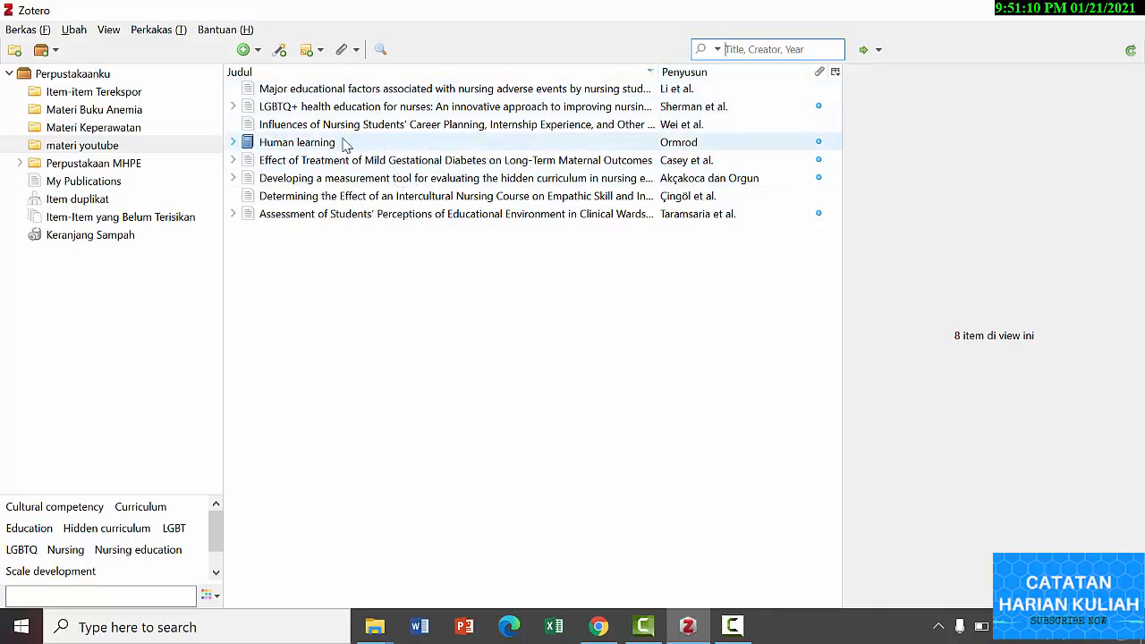
text(learning)
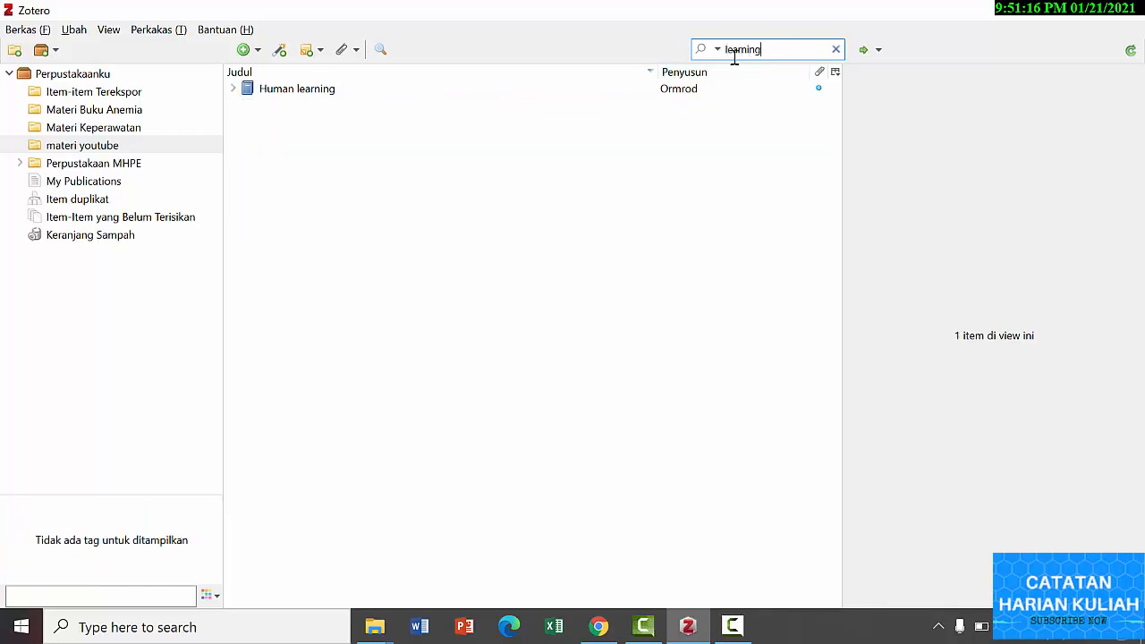
click(261, 91)
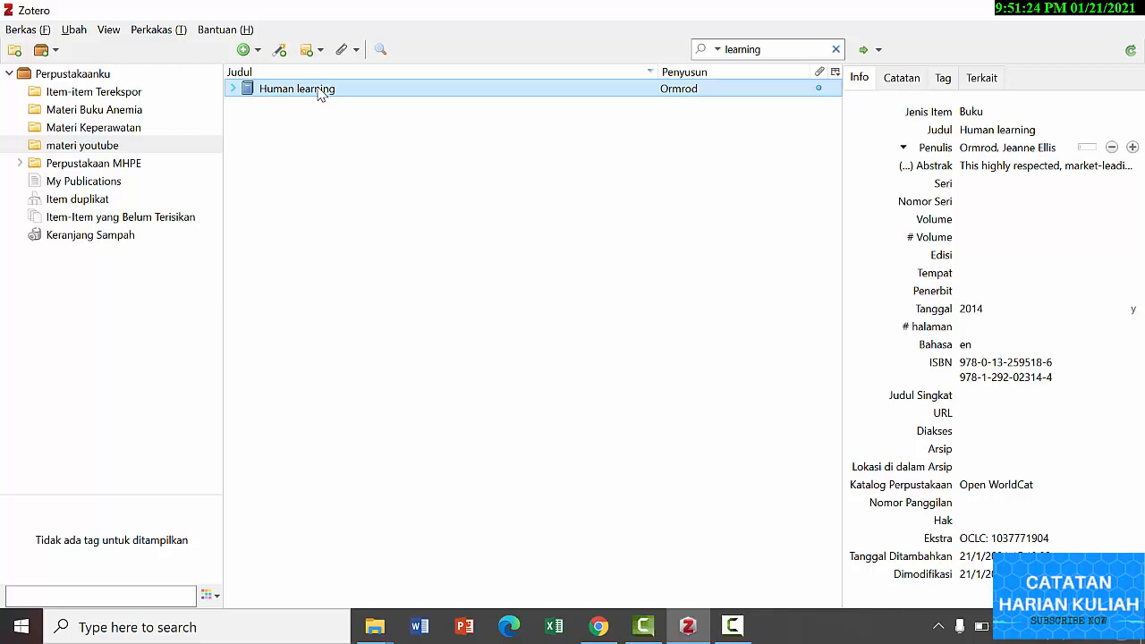
drag(320, 93, 74, 136)
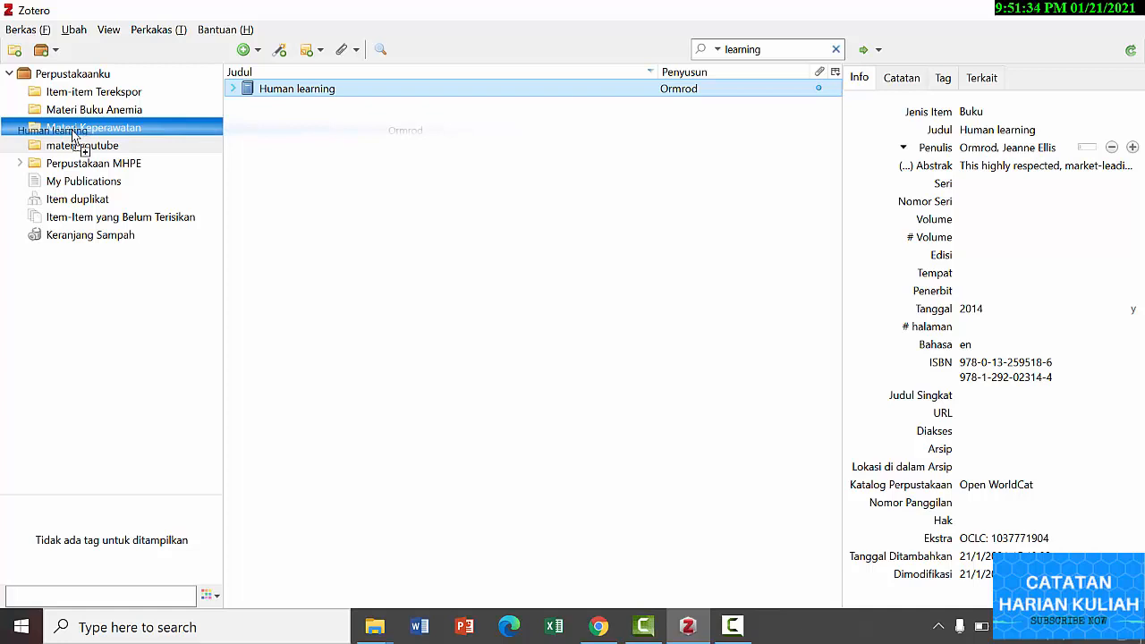
drag(74, 134, 75, 136)
click(75, 135)
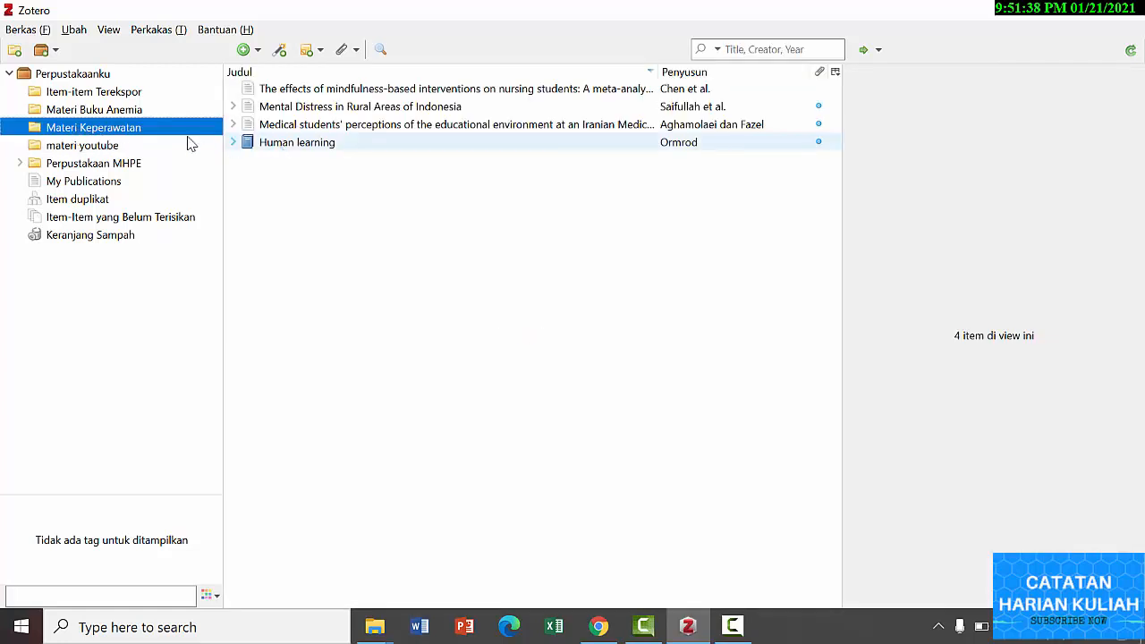
Remove the Human learning book from the materi youtube collection.
click(106, 145)
click(265, 146)
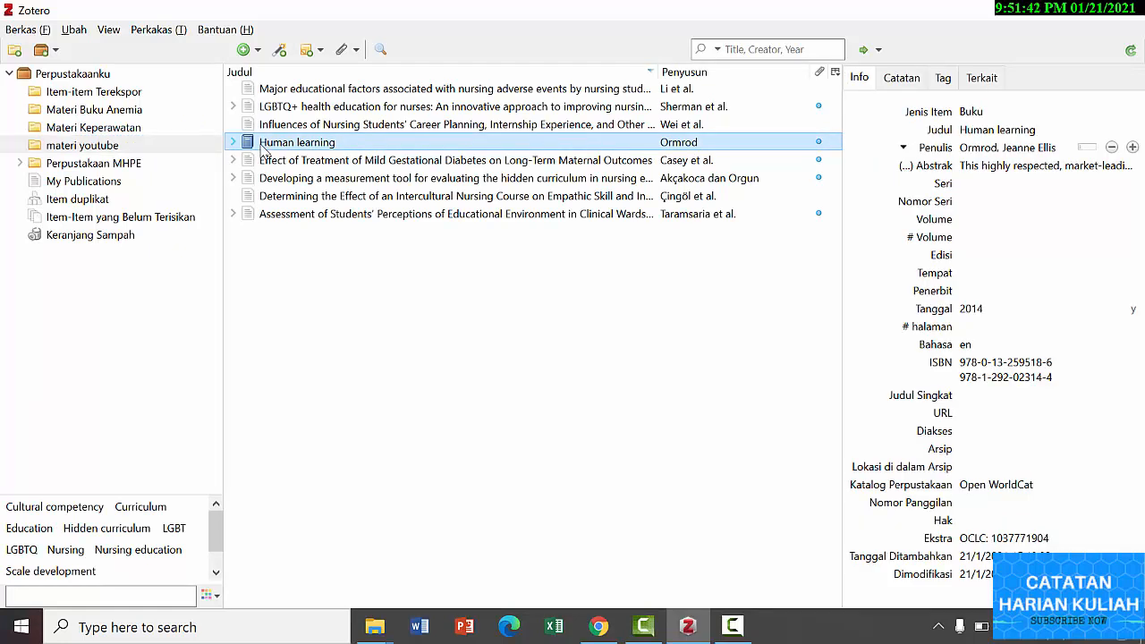
key(Delete)
key(Return)
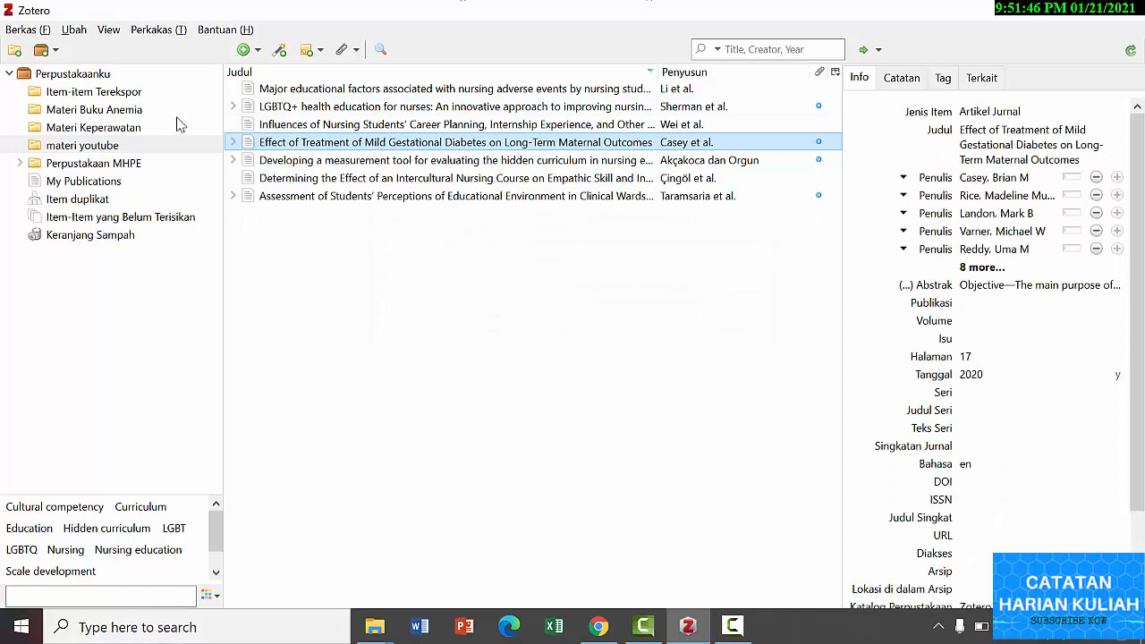
Compare the contents of the Materi Keperawatan and materi youtube collections, ending on Materi Keperawatan.
click(95, 131)
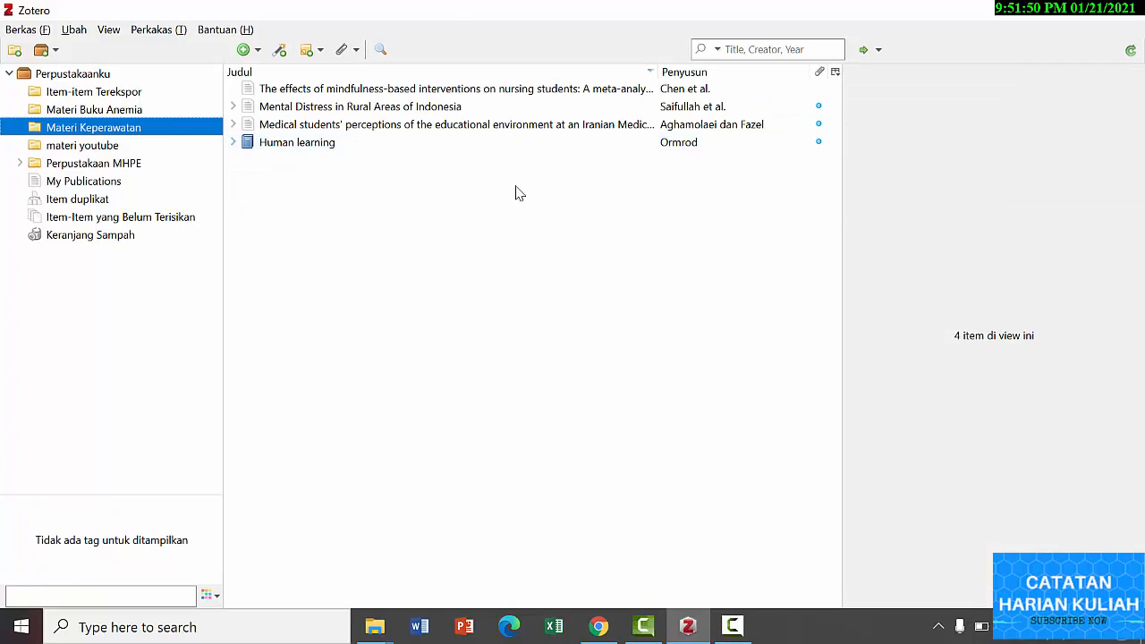
click(123, 148)
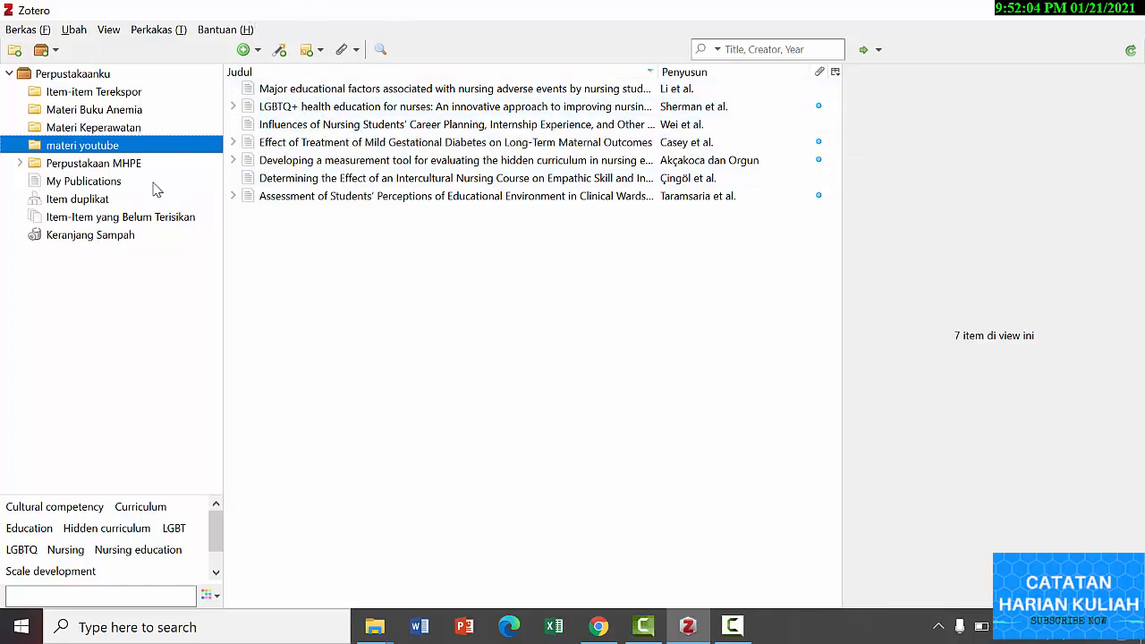
click(95, 126)
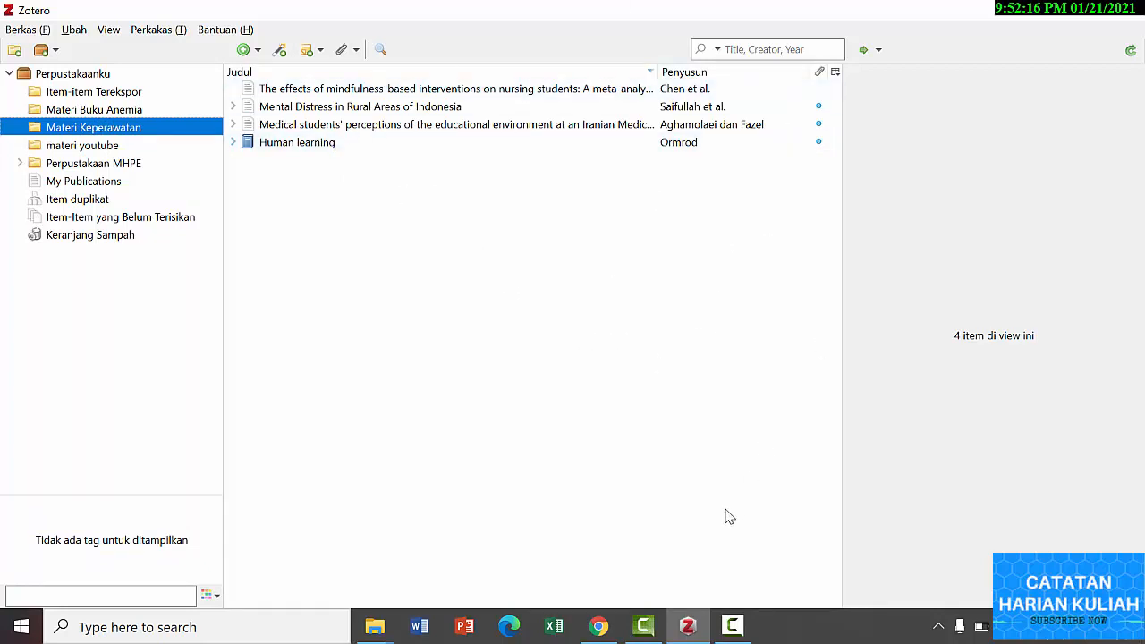
Switch to Chrome, search ScienceDirect for "aplastic anemia" and open the open-access article on therapeutic outcomes and molecular characterization of paediatric aplastic anaemia.
click(611, 626)
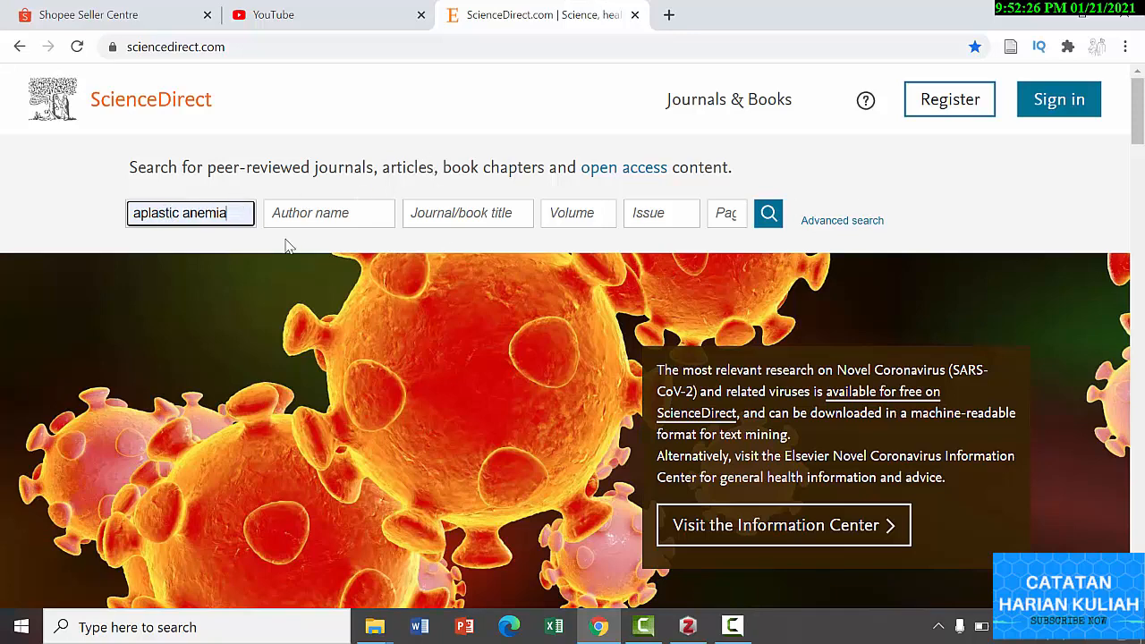
key(Return)
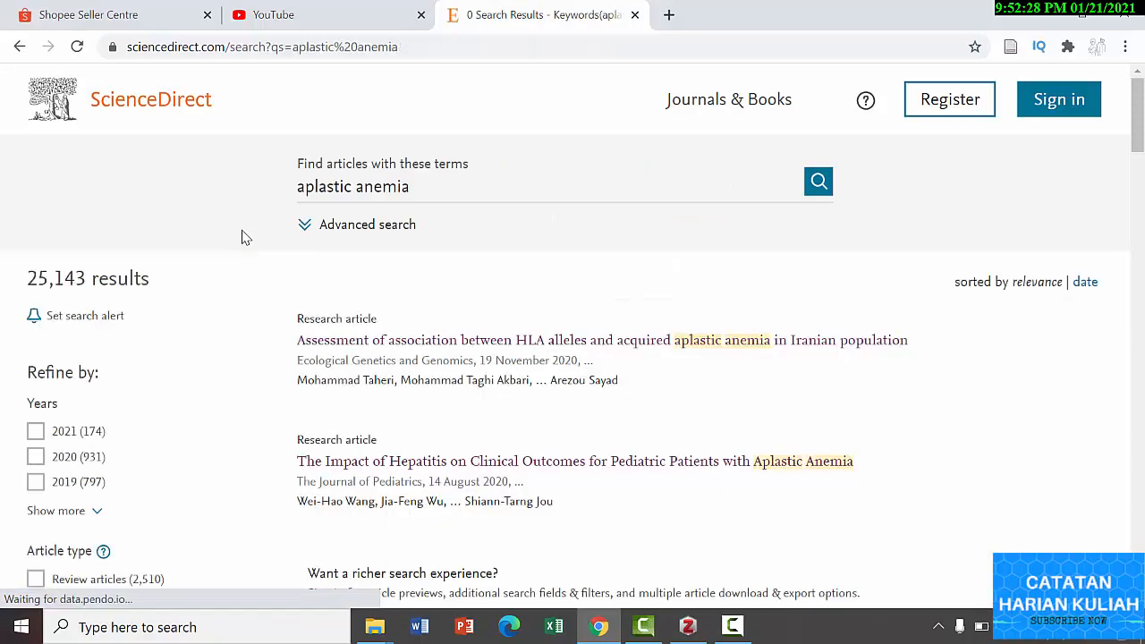
scroll(864, 294, down, 6)
scroll(841, 291, down, 1)
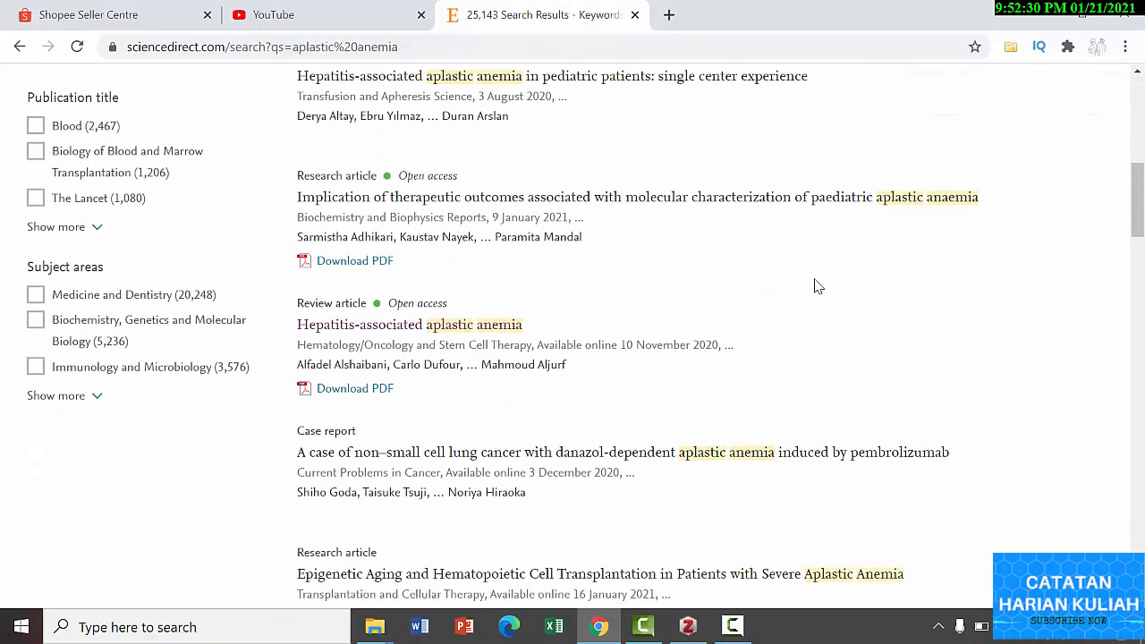
click(438, 198)
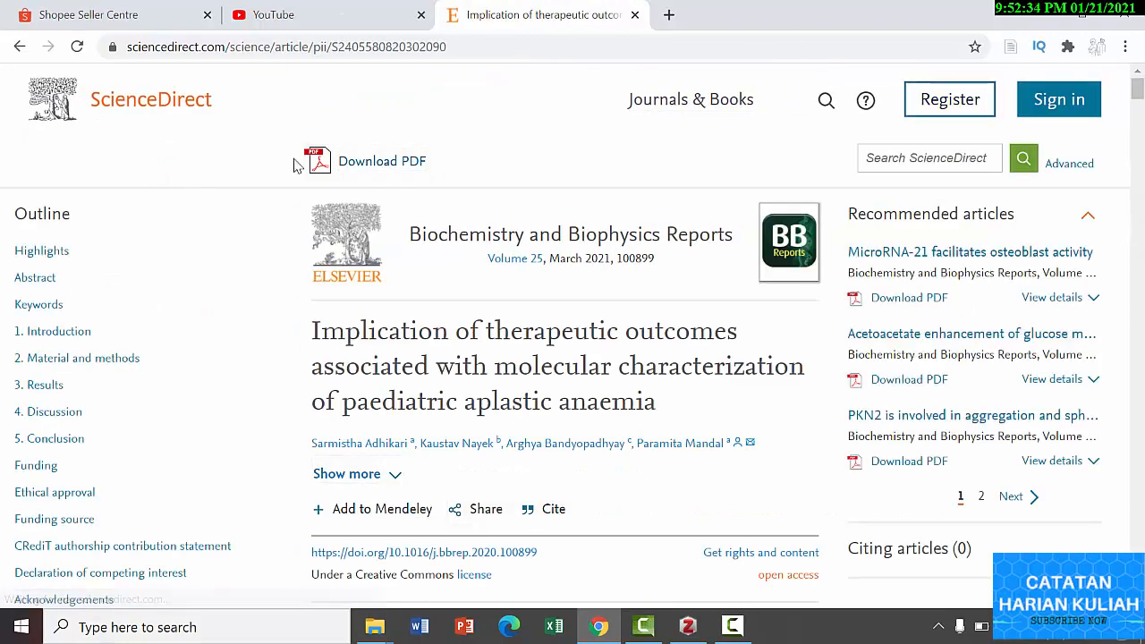
scroll(572, 327, down, 6)
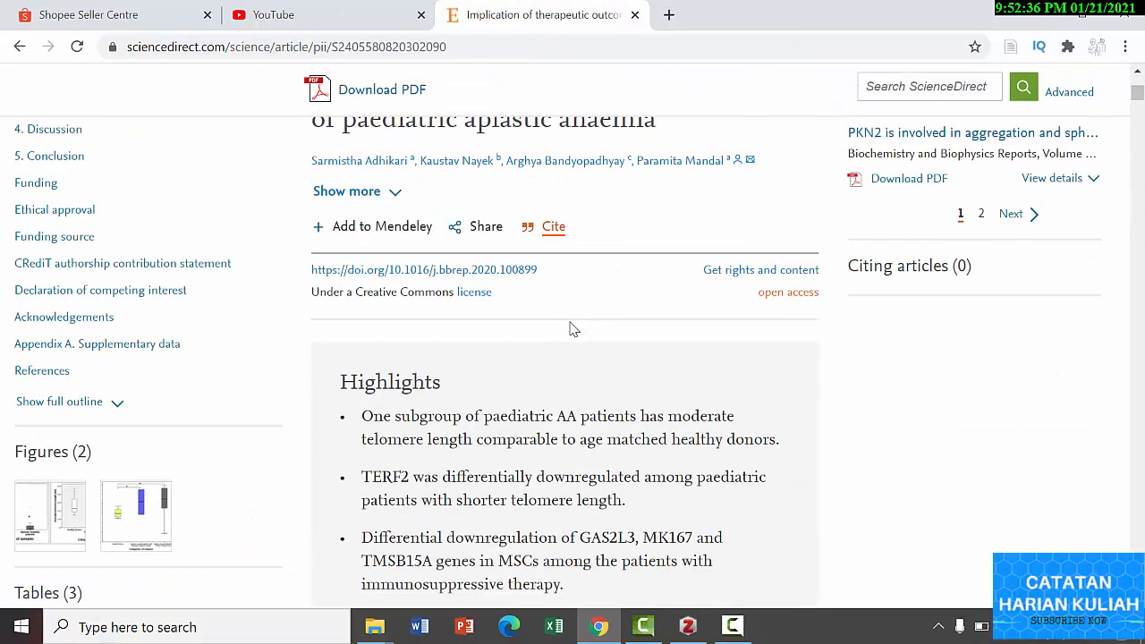
scroll(574, 329, down, 1)
scroll(572, 329, up, 10)
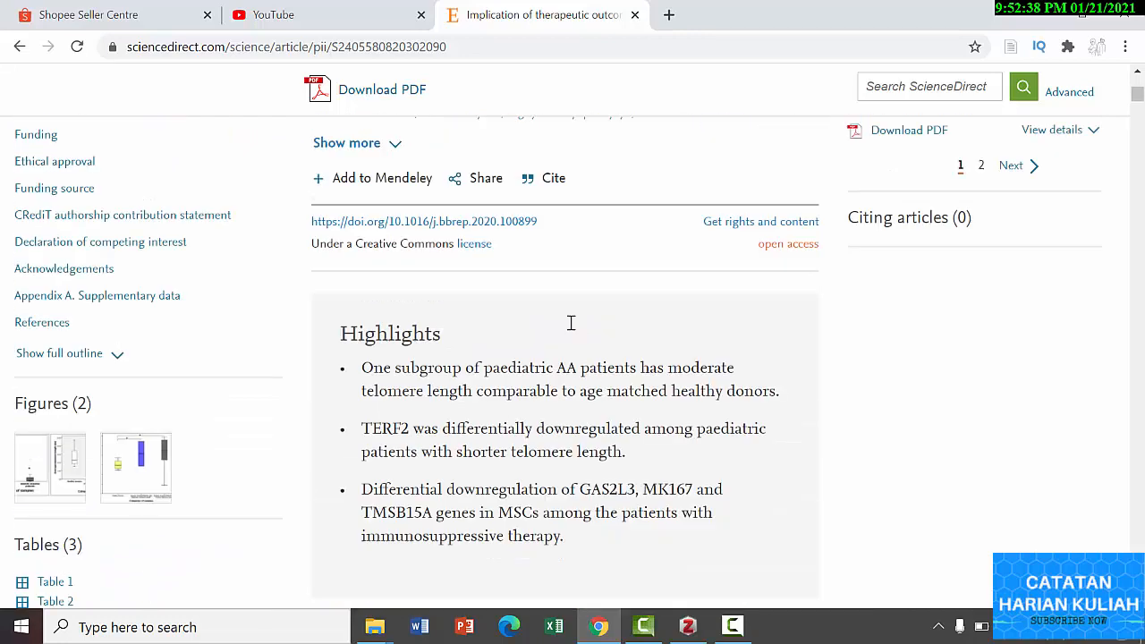
Check the selected collection in Zotero, then save the paediatric aplastic anaemia article from Chrome with its snapshot and PDF to Materi Keperawatan.
click(688, 626)
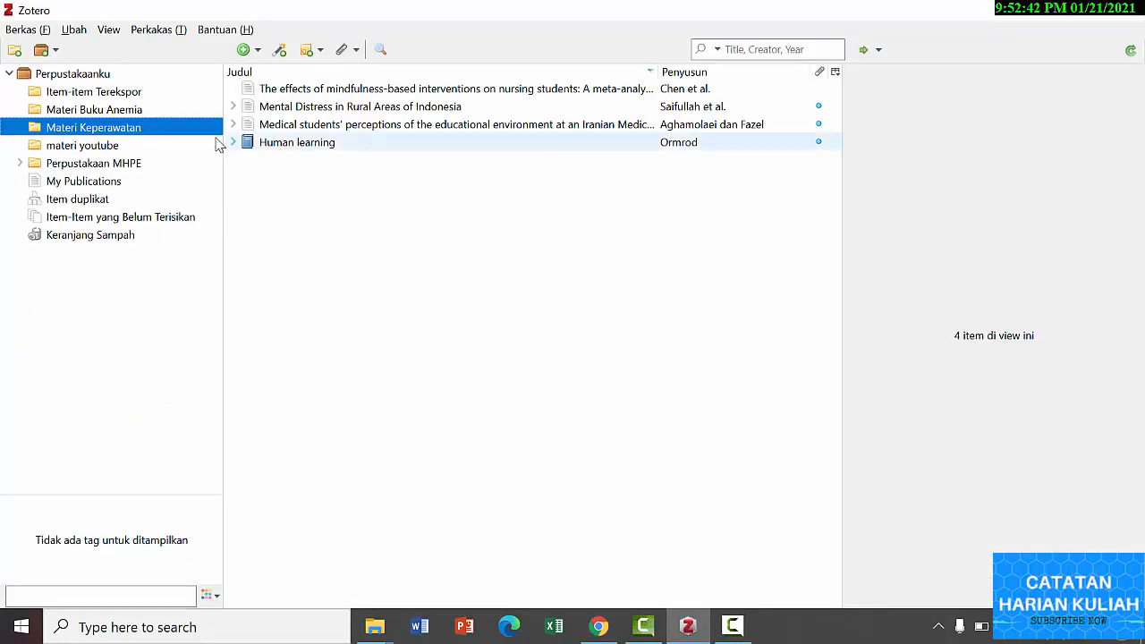
click(599, 628)
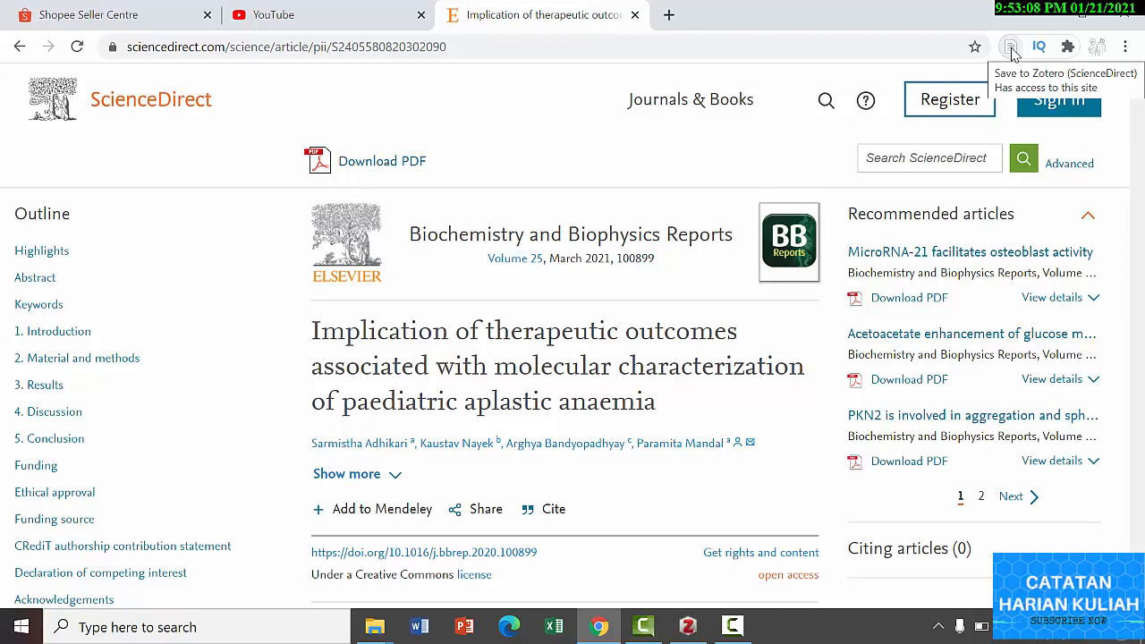
click(1012, 50)
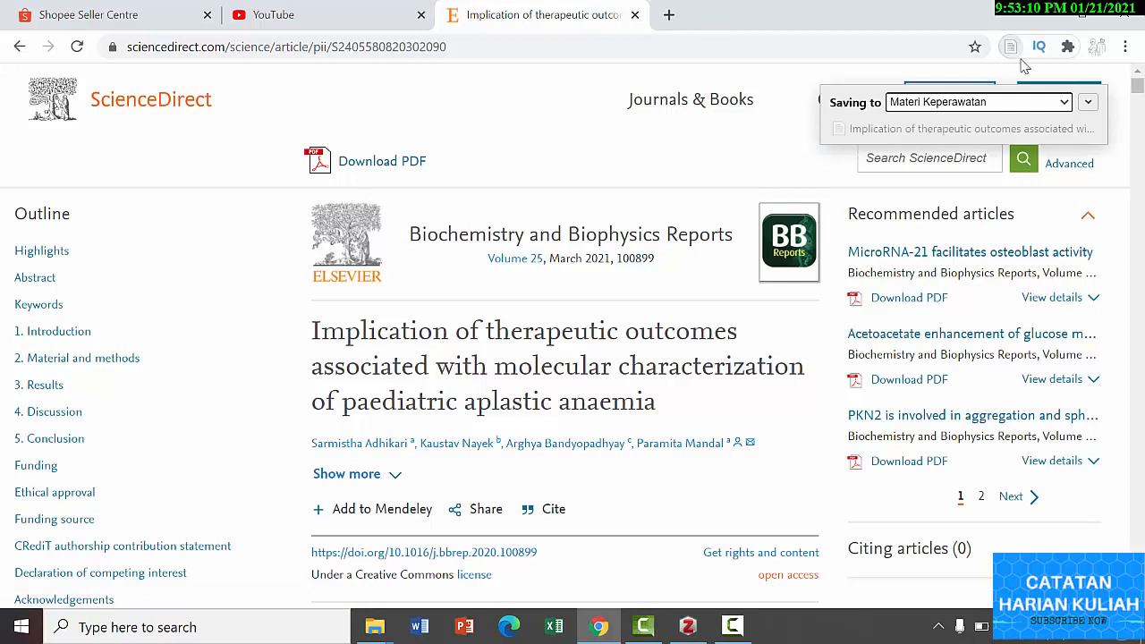
click(1039, 104)
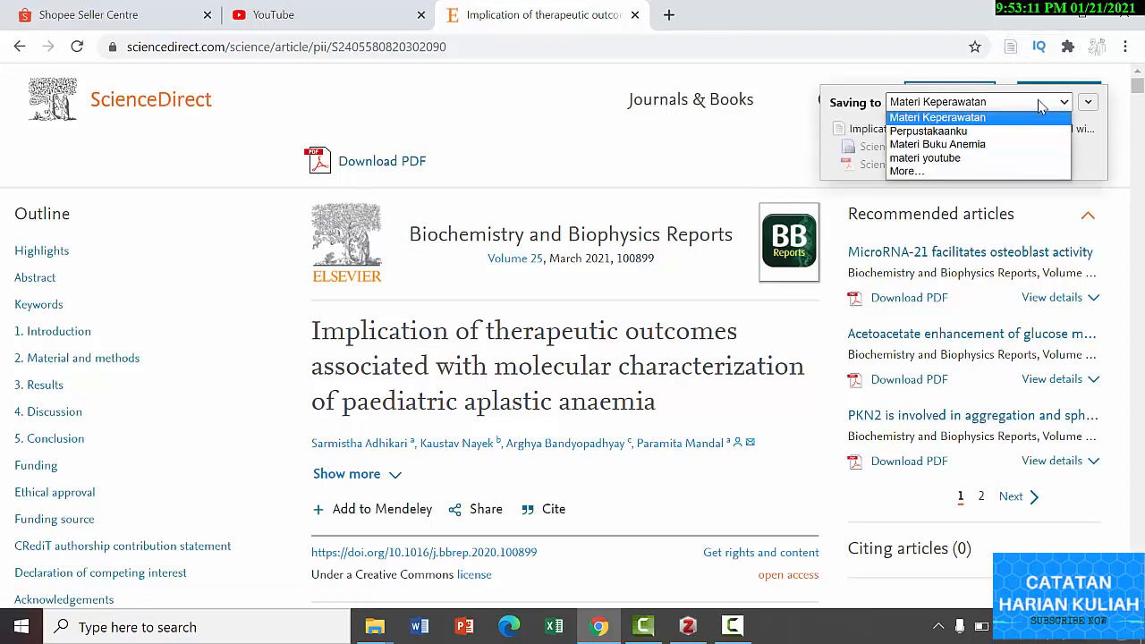
click(954, 118)
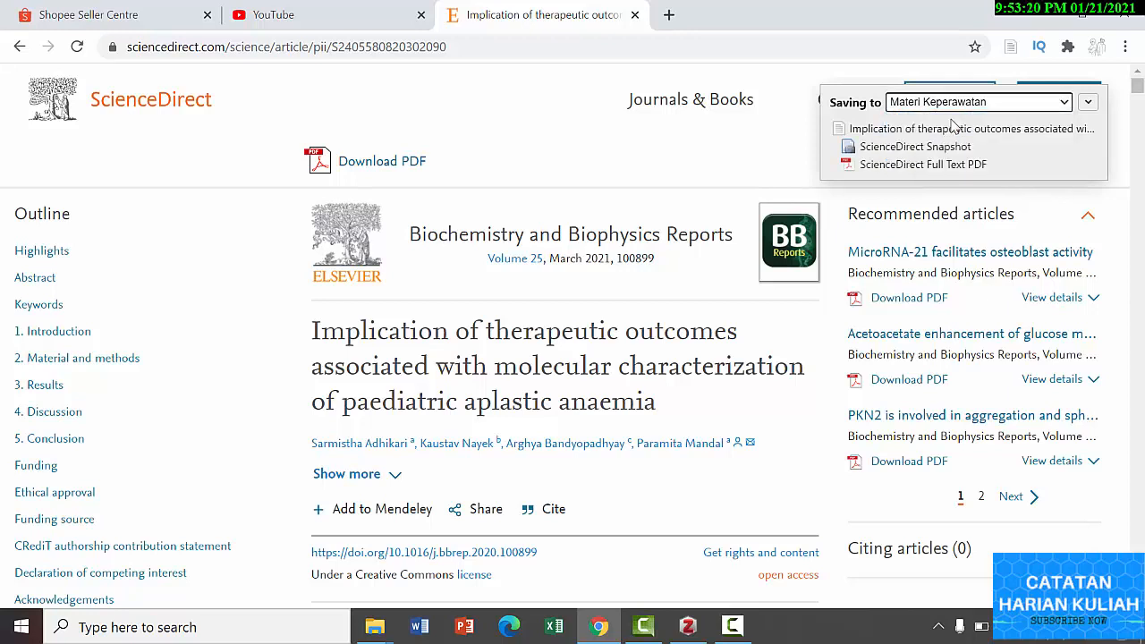
click(1089, 102)
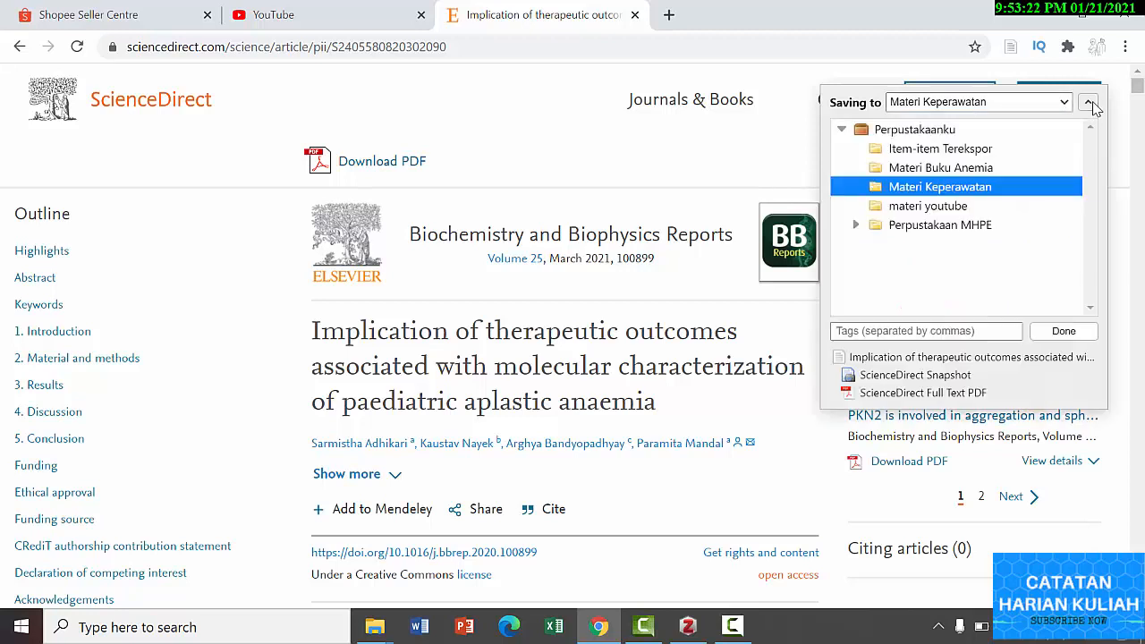
click(1063, 331)
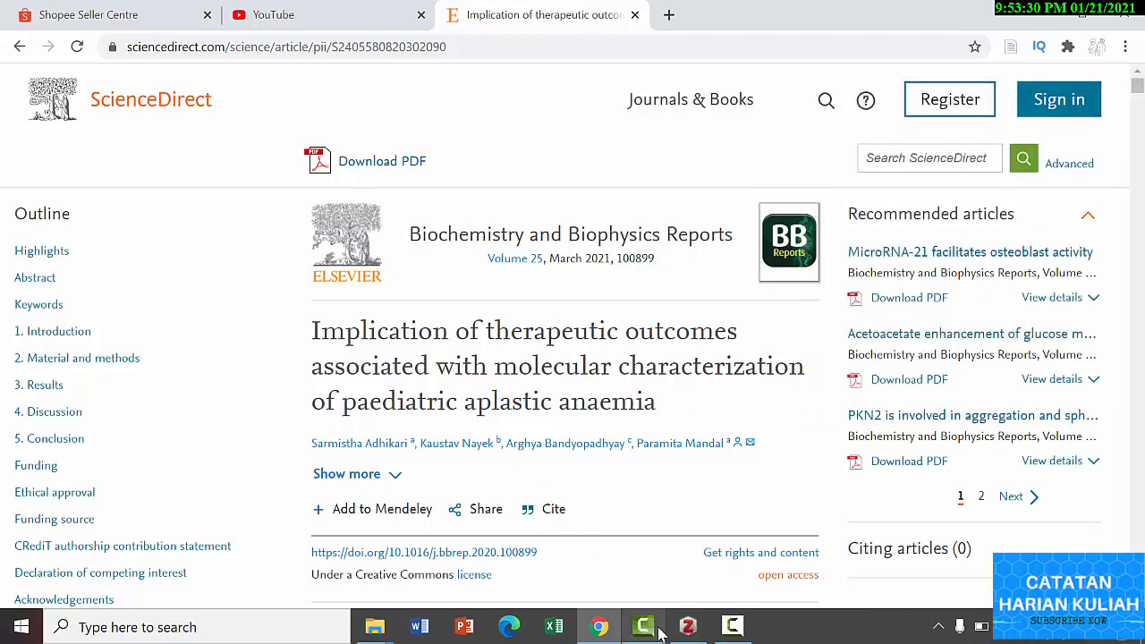
Switch to Zotero and review the bibliographic details of the saved paediatric aplastic anaemia article in Materi Keperawatan.
click(688, 626)
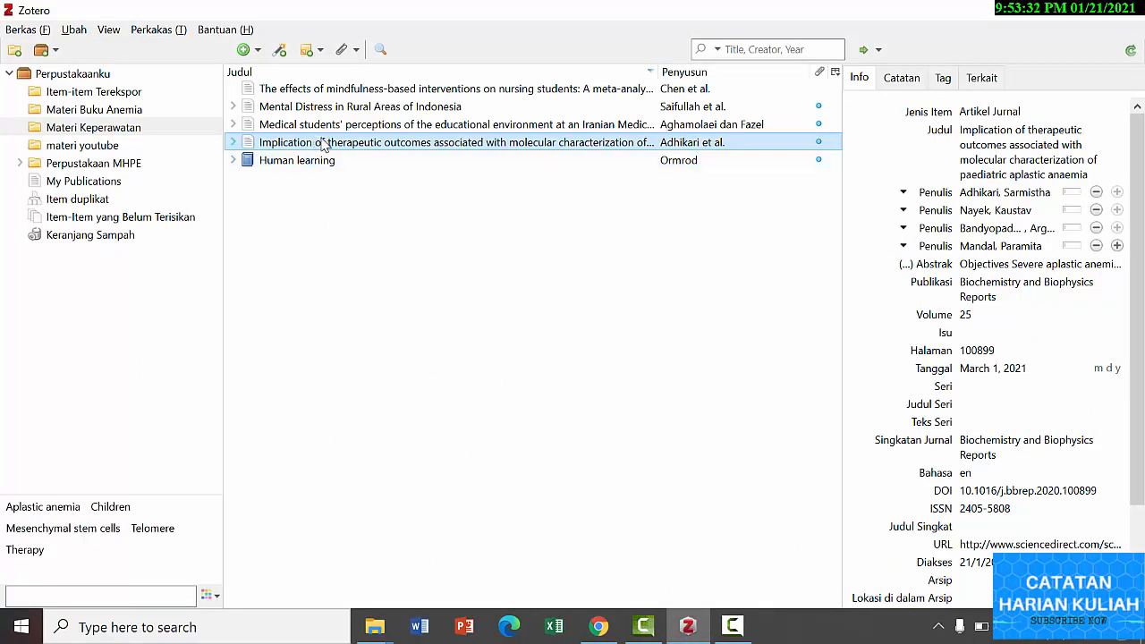
scroll(1042, 444, down, 1)
scroll(1041, 444, up, 1)
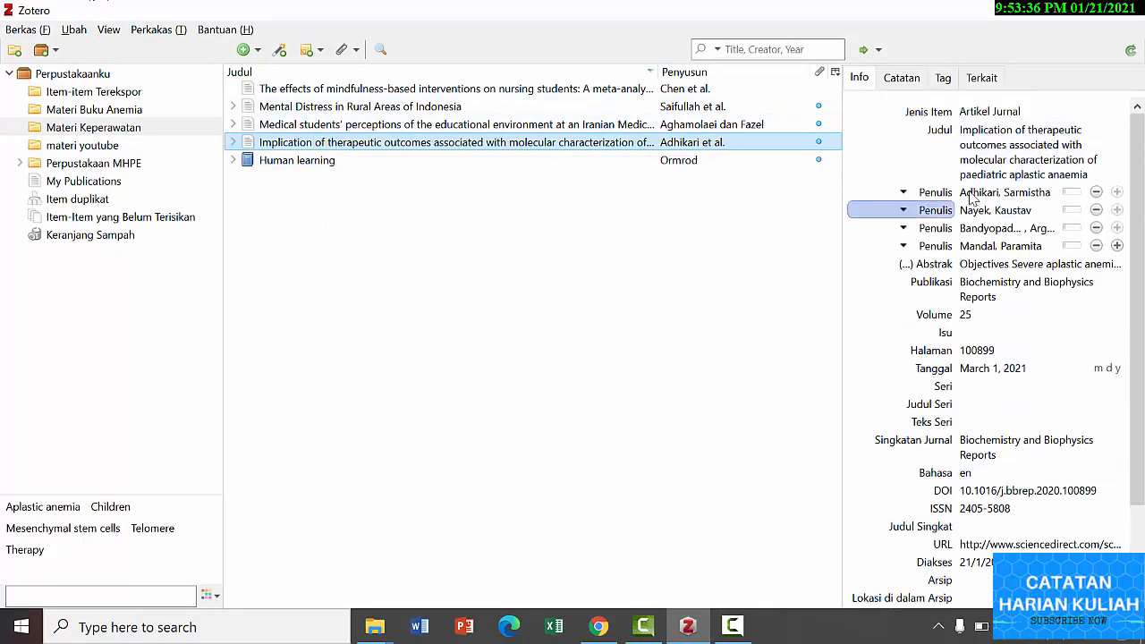
scroll(1055, 447, down, 2)
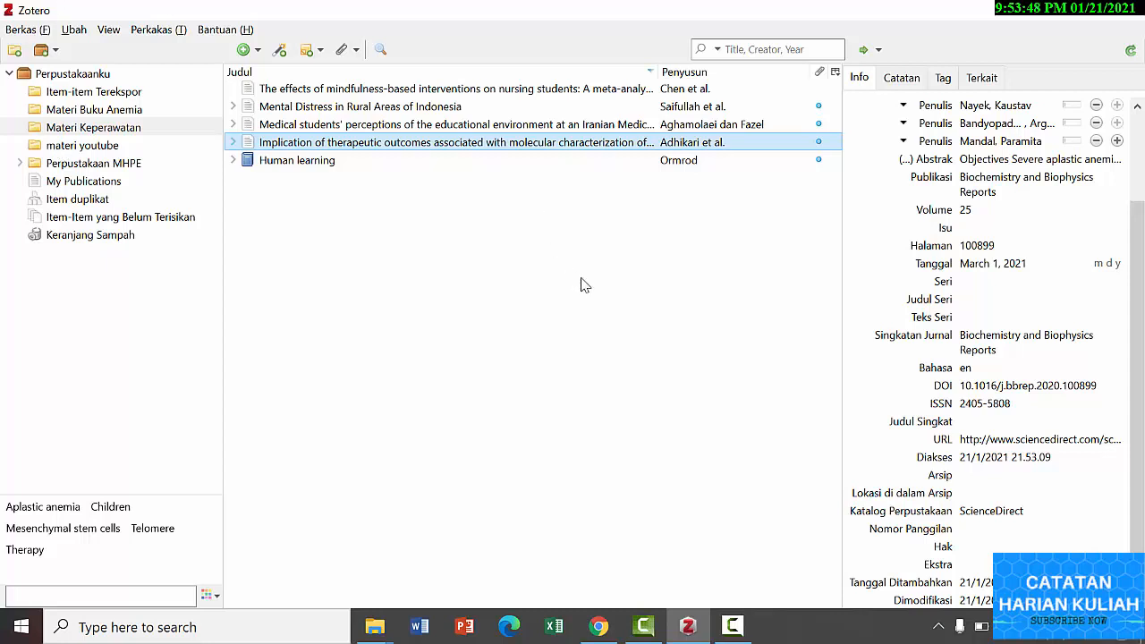
Create a new library collection named "Materi keperawatan dasar" and compare its contents with Materi Keperawatan.
click(15, 55)
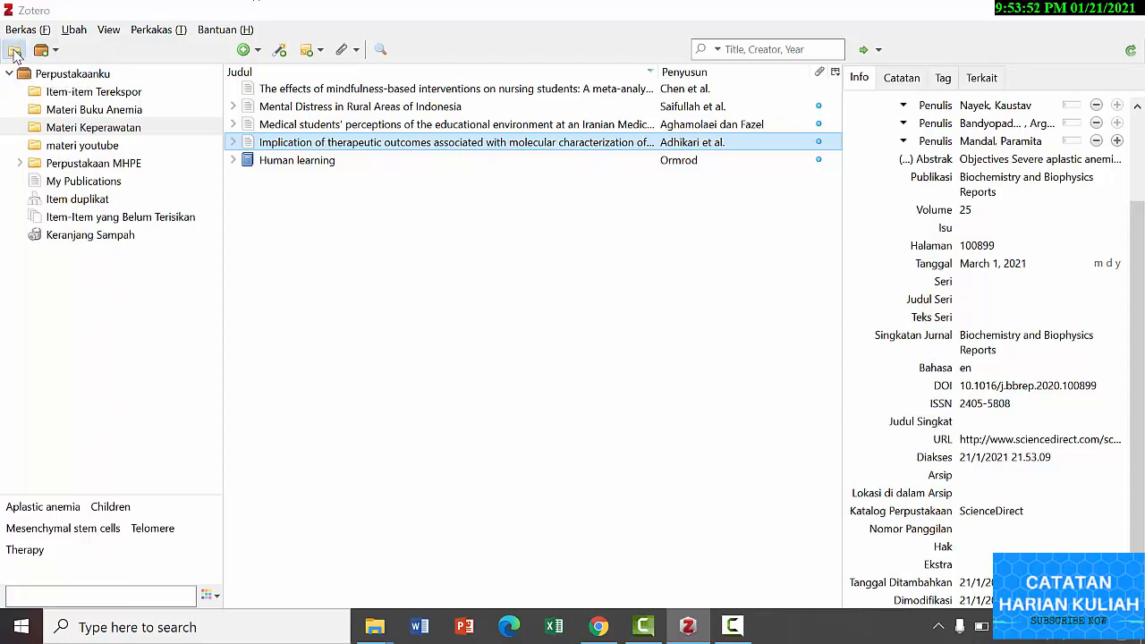
text(Materi k)
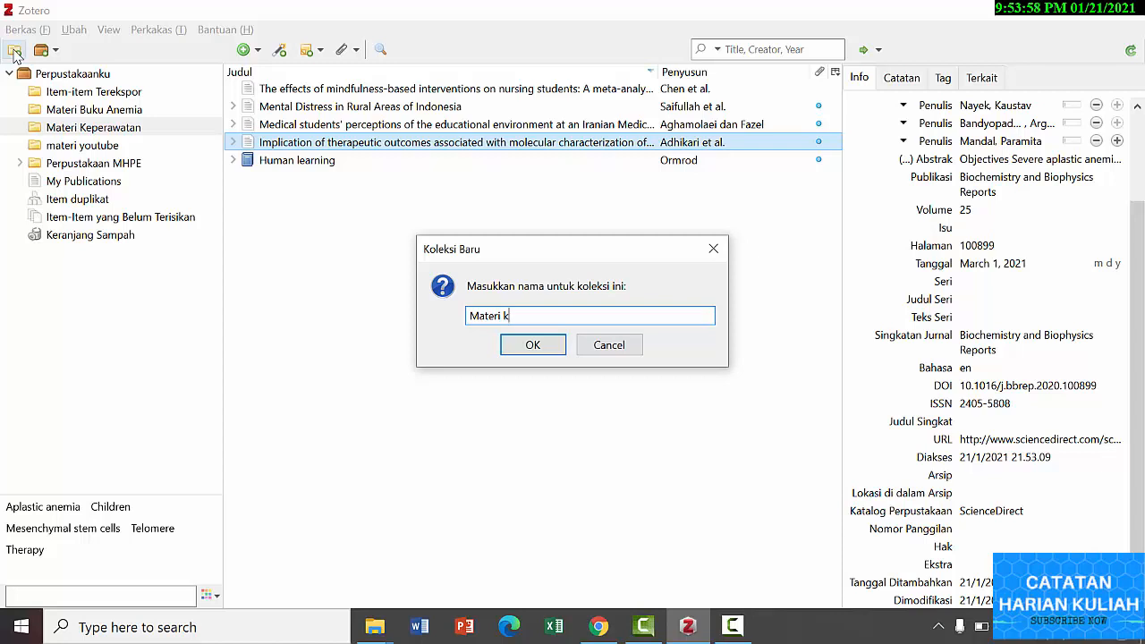
text(eperawatan dasar)
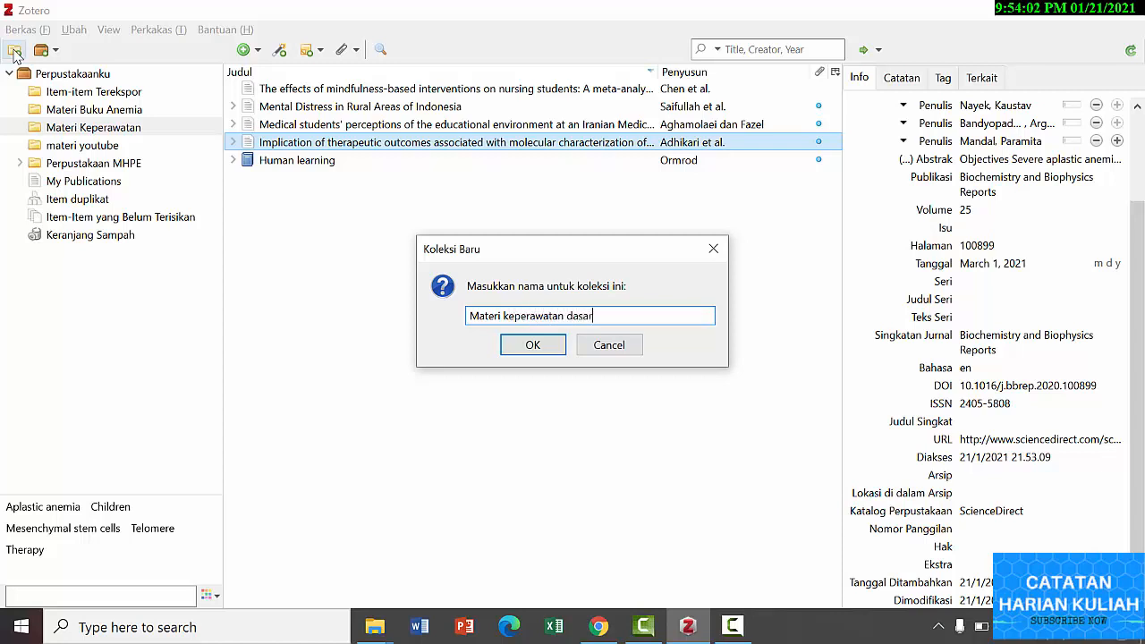
key(Return)
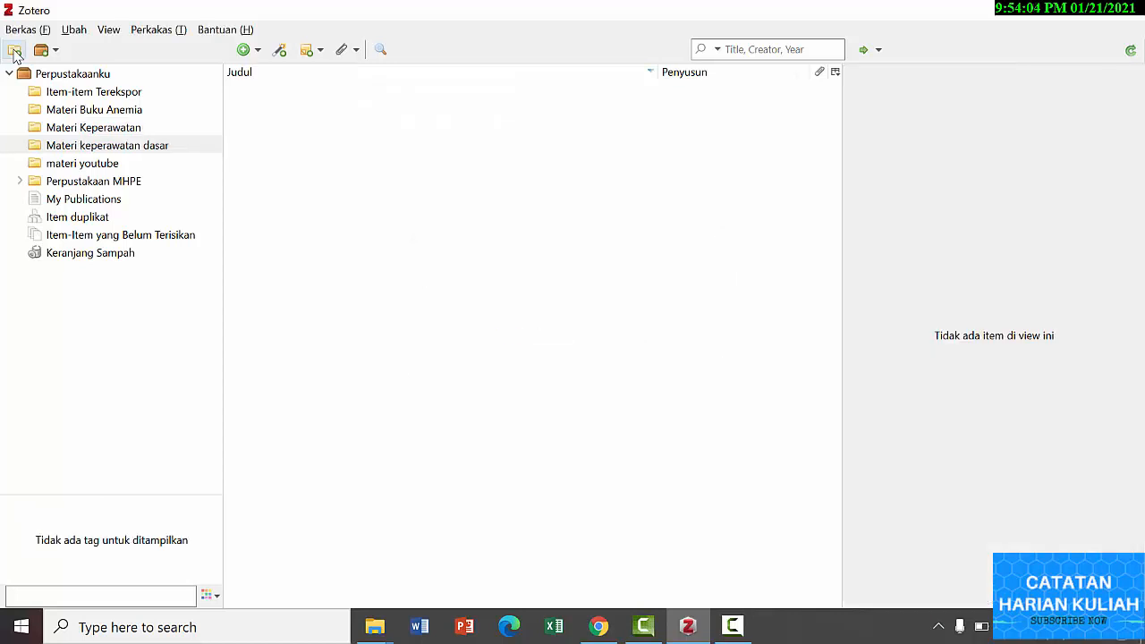
click(95, 131)
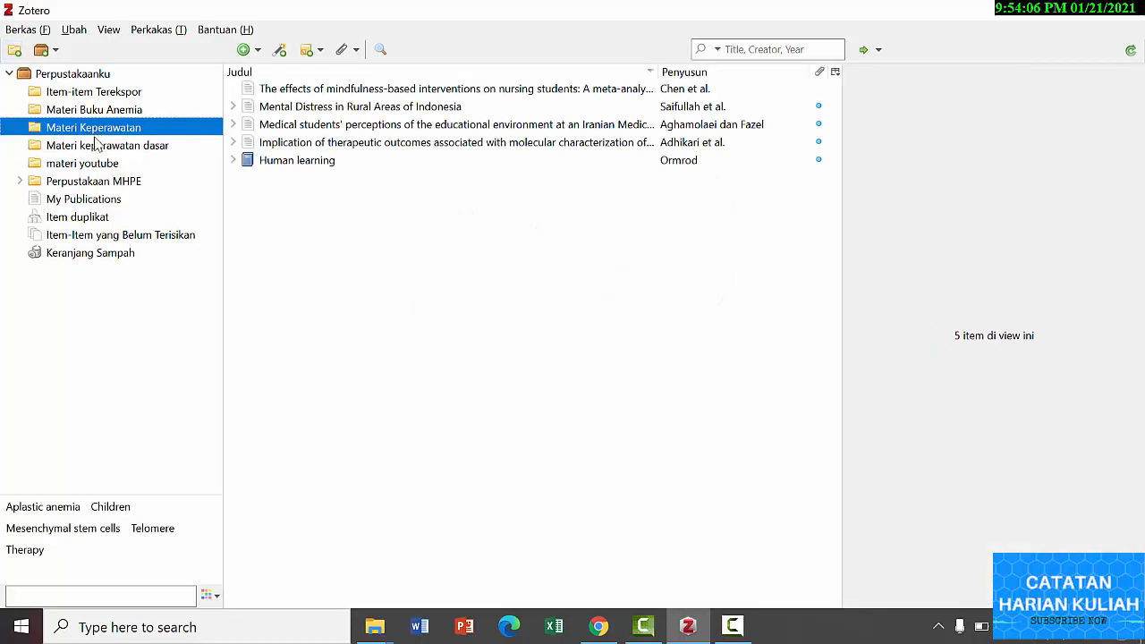
click(98, 146)
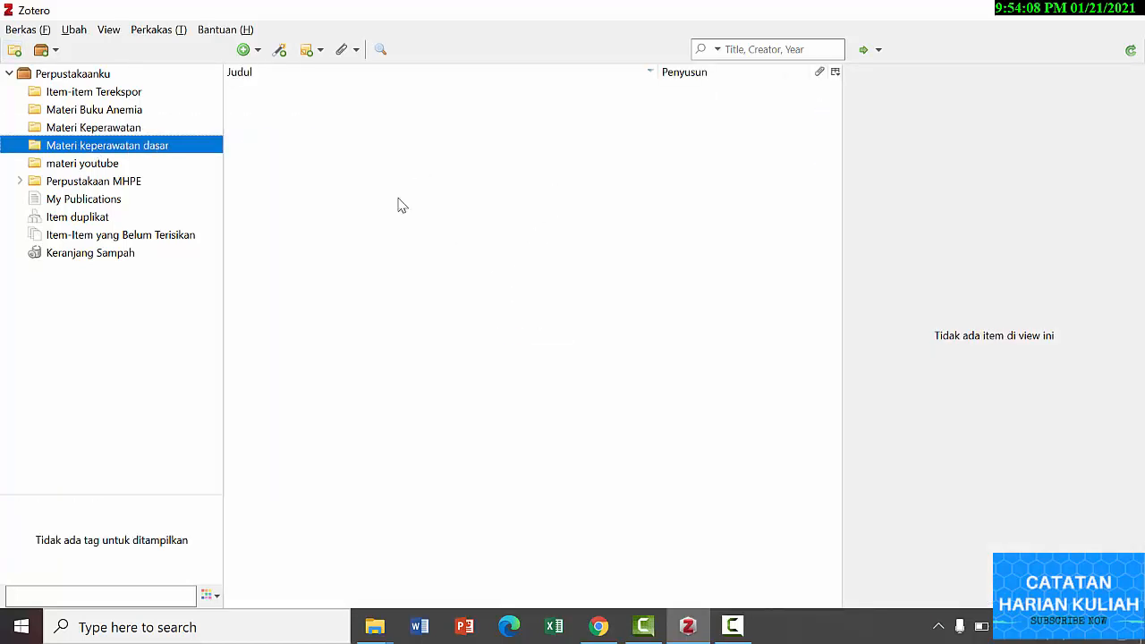
Rename the Materi keperawatan dasar collection as "Materi skripsi".
right_click(76, 146)
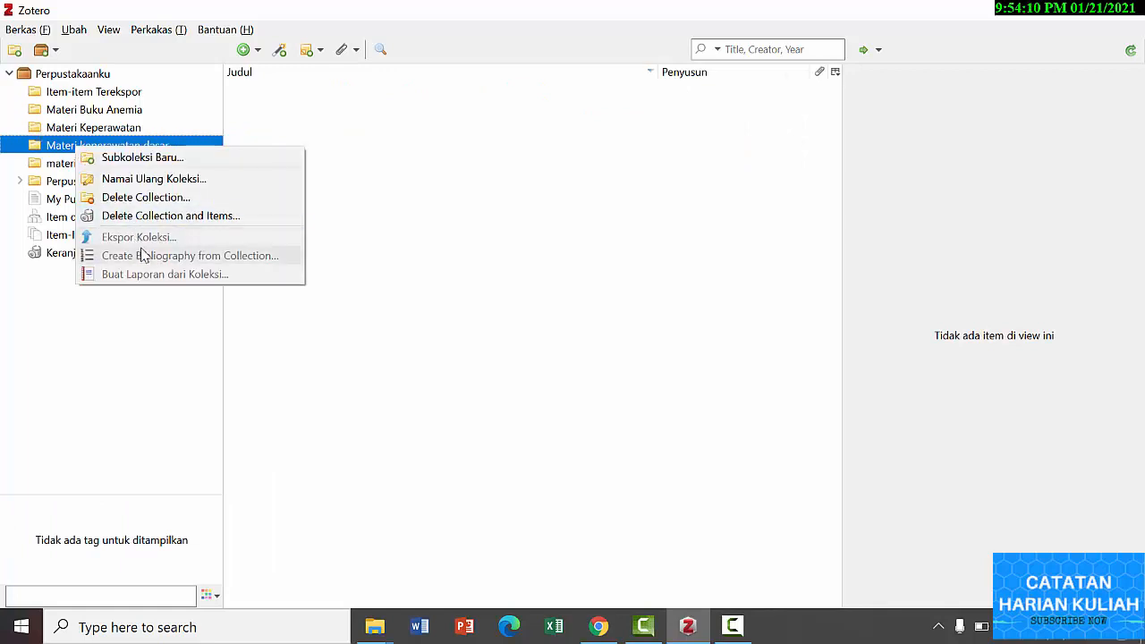
click(170, 179)
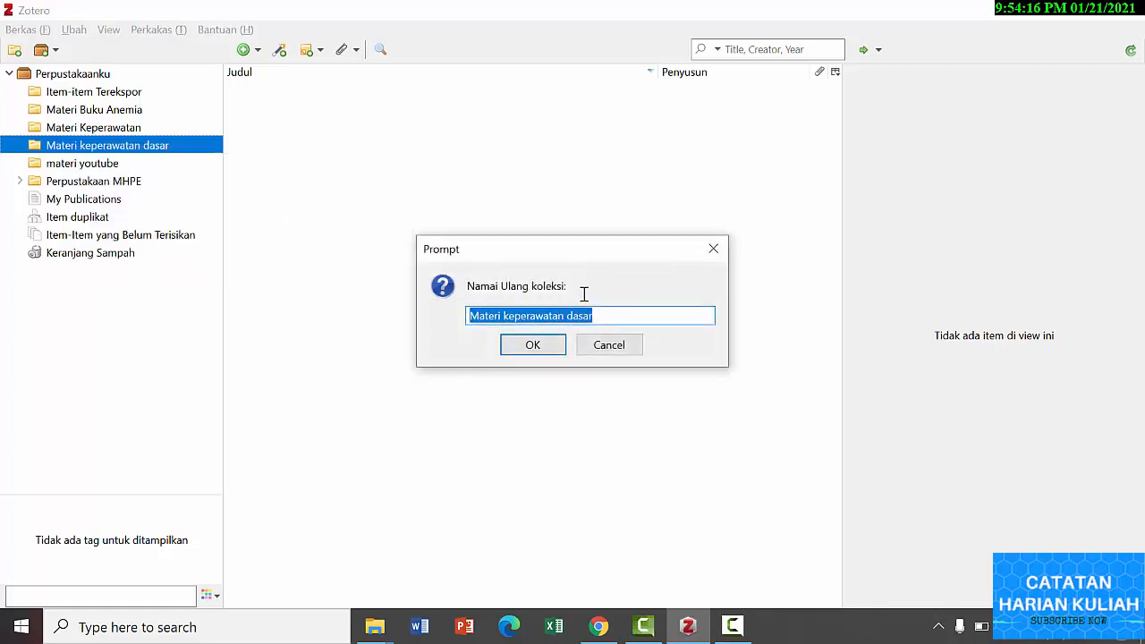
click(599, 318)
drag(597, 318, 505, 321)
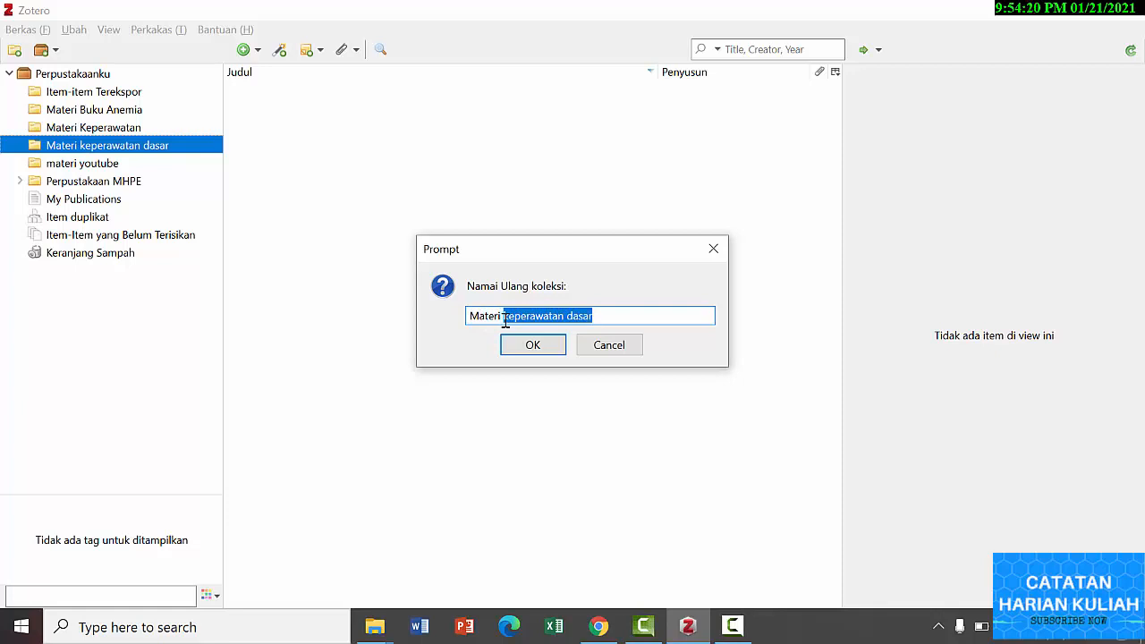
key(BackSpace)
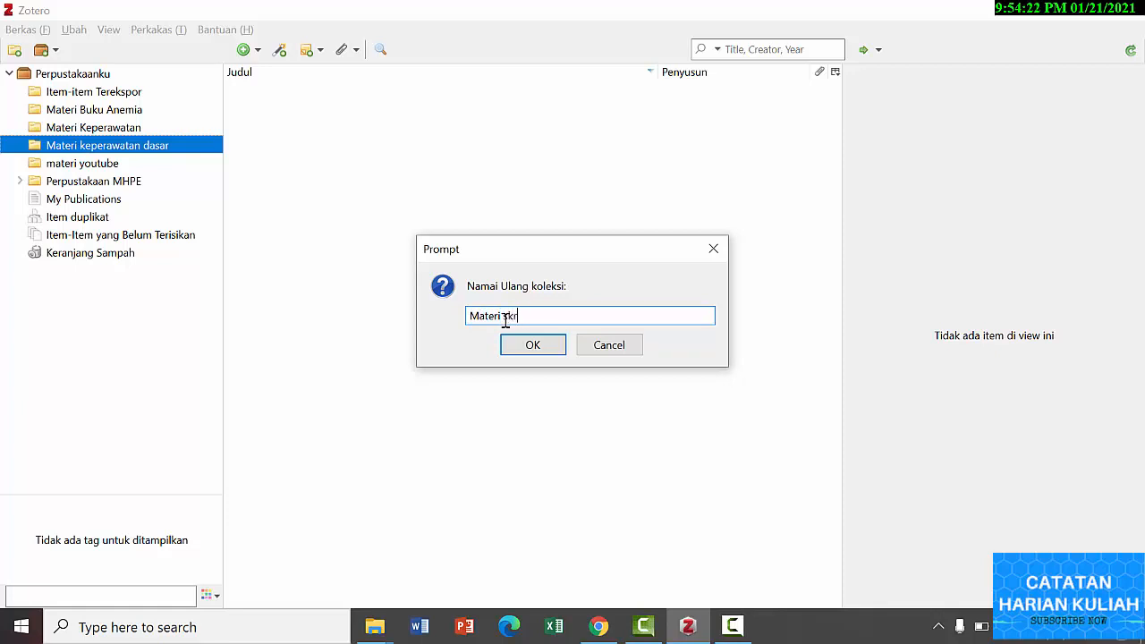
key(Return)
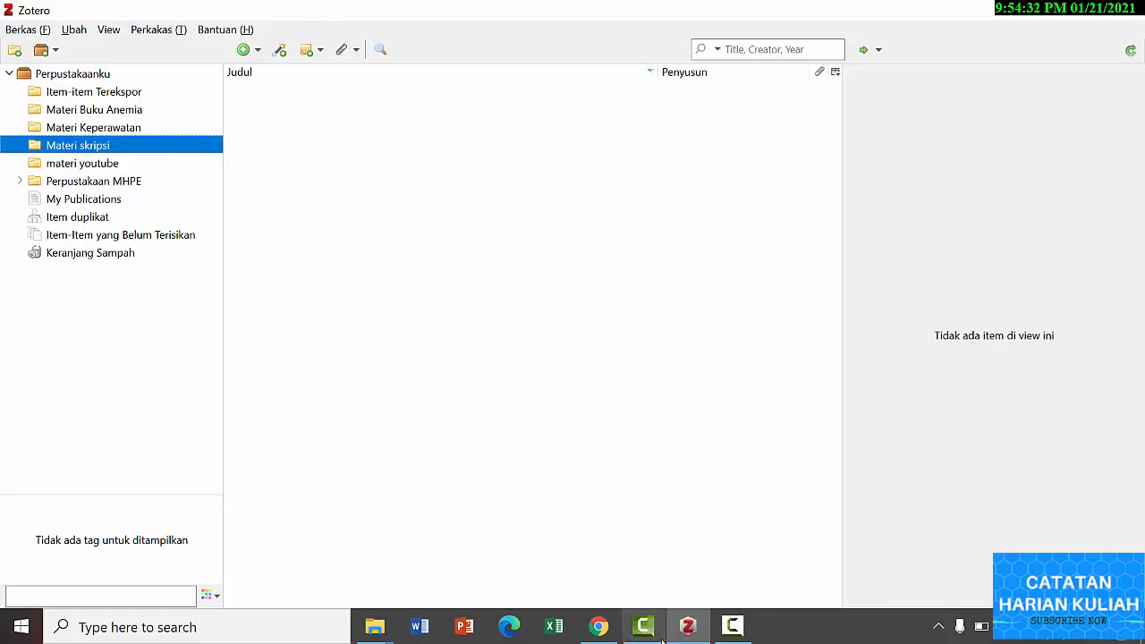
Switch to Chrome, return to the aplastic anemia search results and open the review article "Hepatitis-associated aplastic anemia".
click(598, 626)
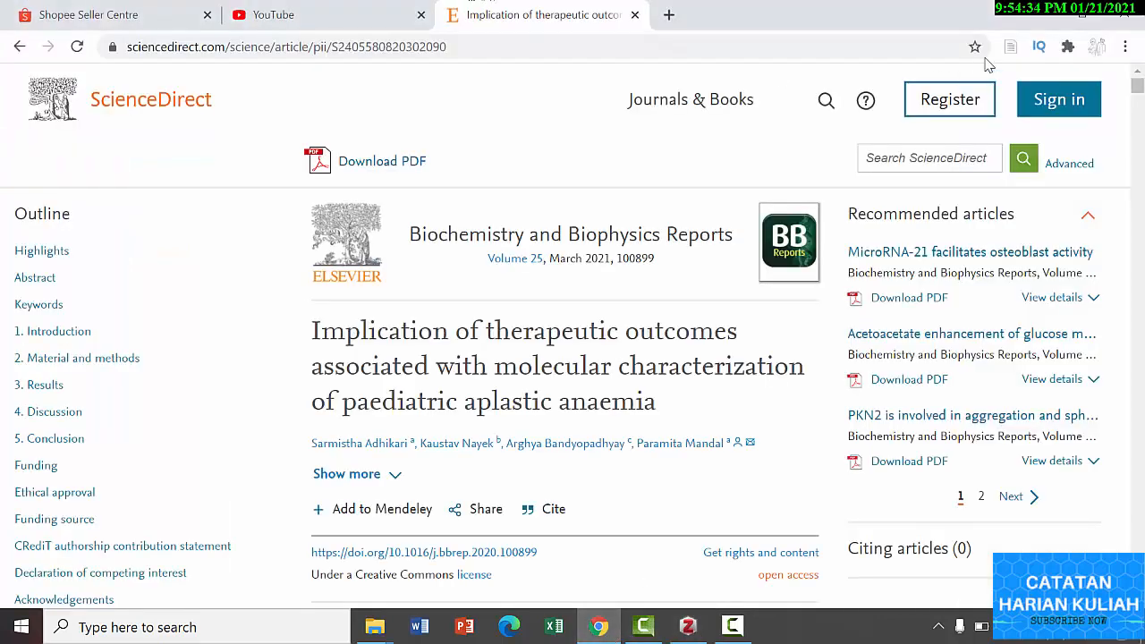
click(1011, 46)
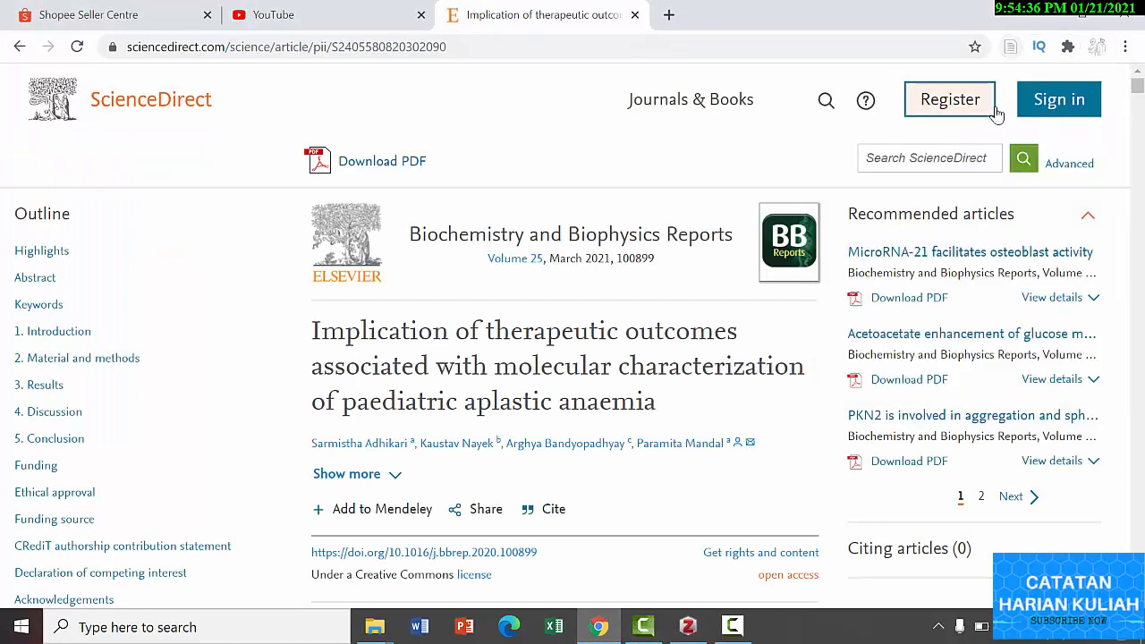
click(18, 48)
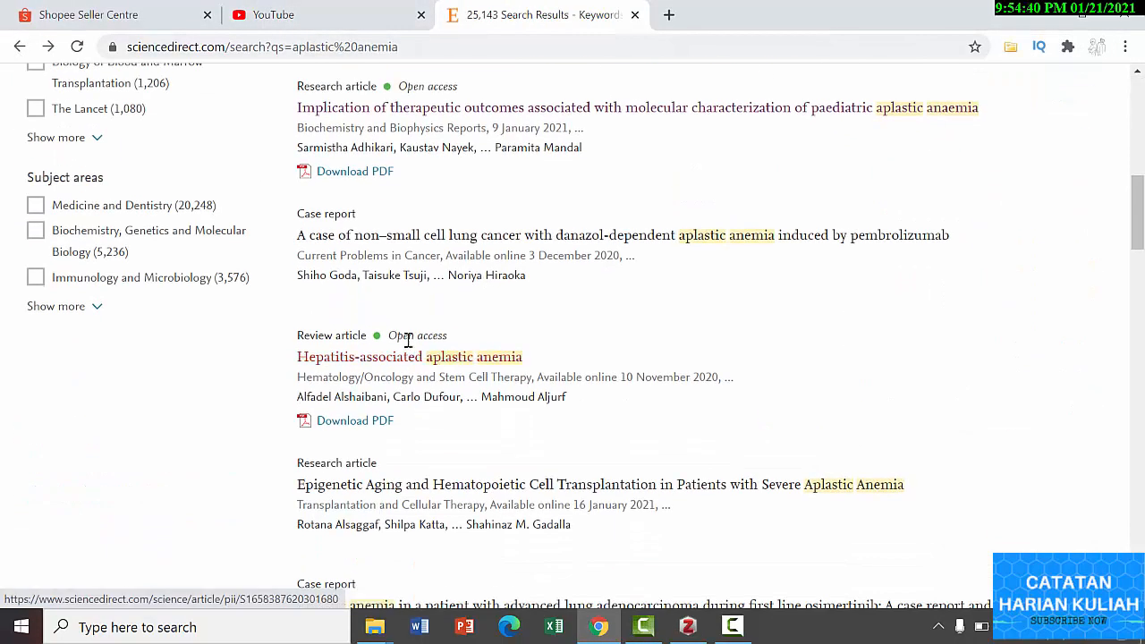
click(396, 362)
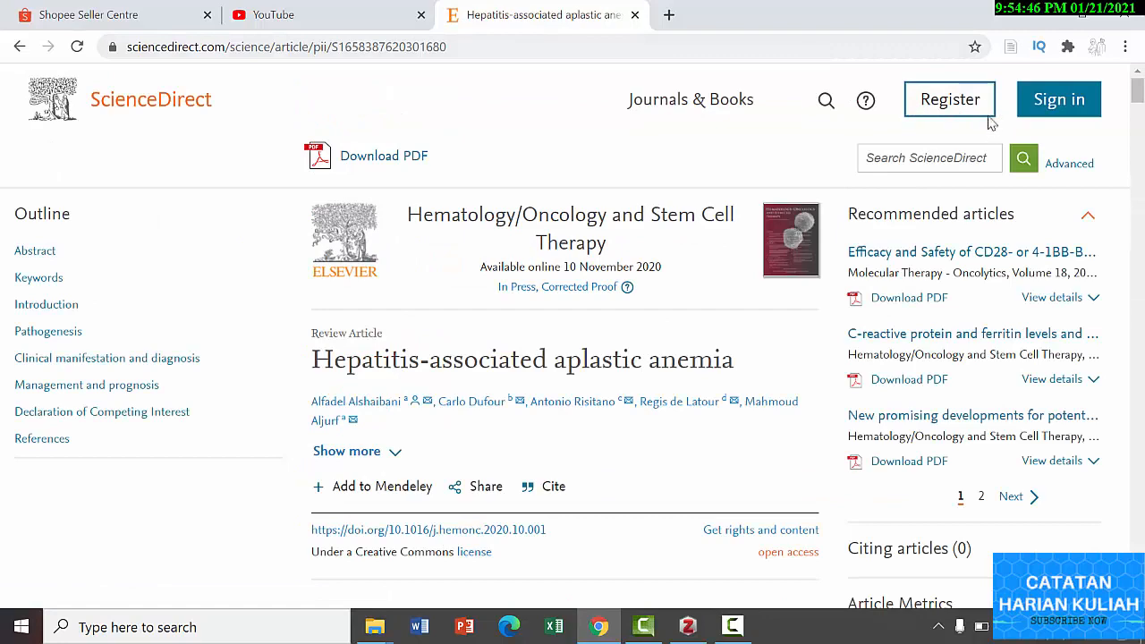
scroll(447, 331, down, 1)
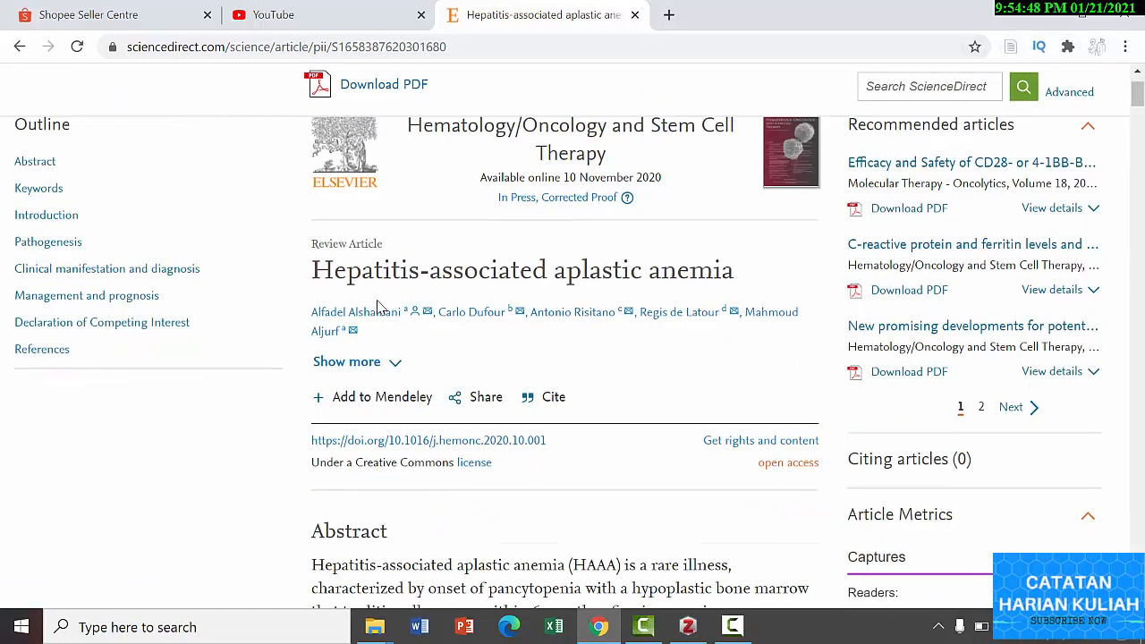
Save the article "Hepatitis-associated aplastic anemia" to the Materi Keperawatan collection and switch to Zotero to check its entry.
scroll(943, 204, up, 1)
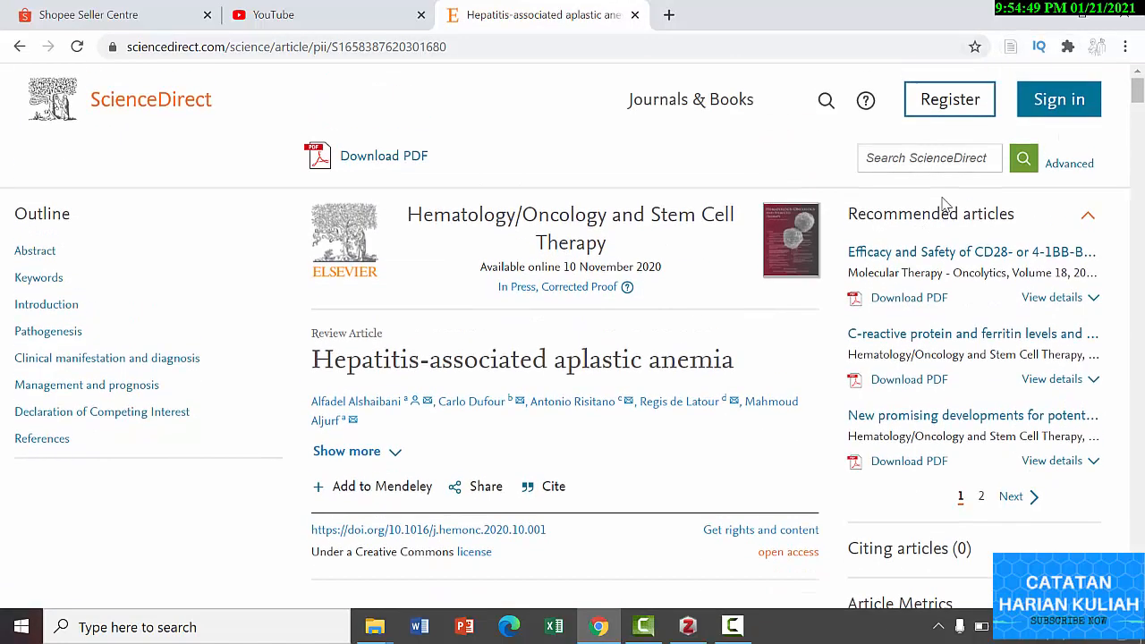
click(1010, 47)
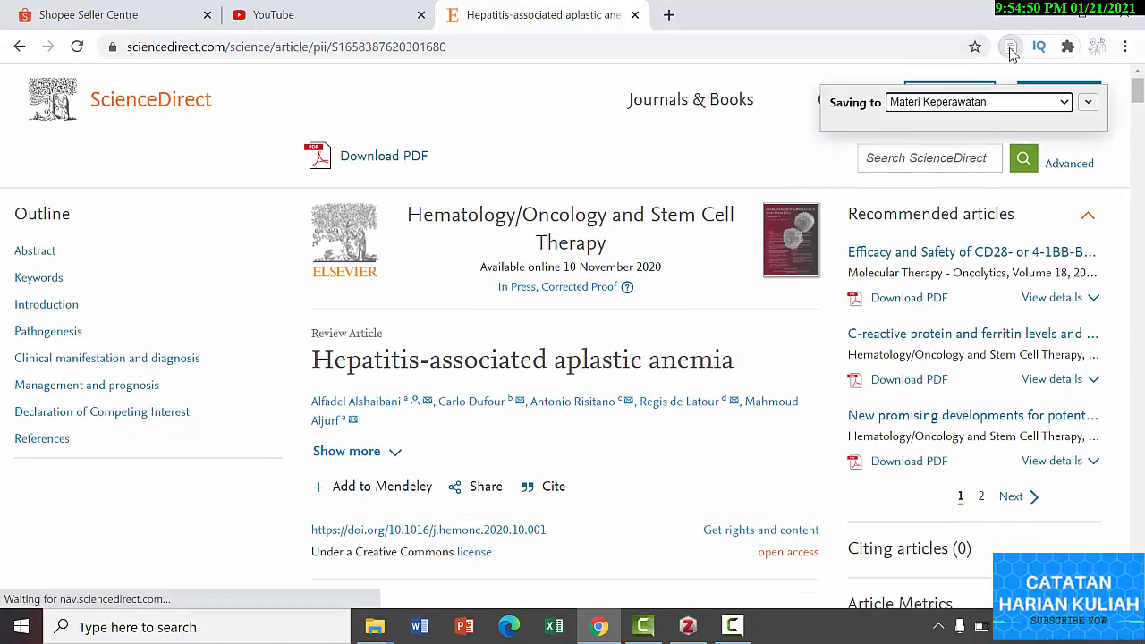
click(1087, 104)
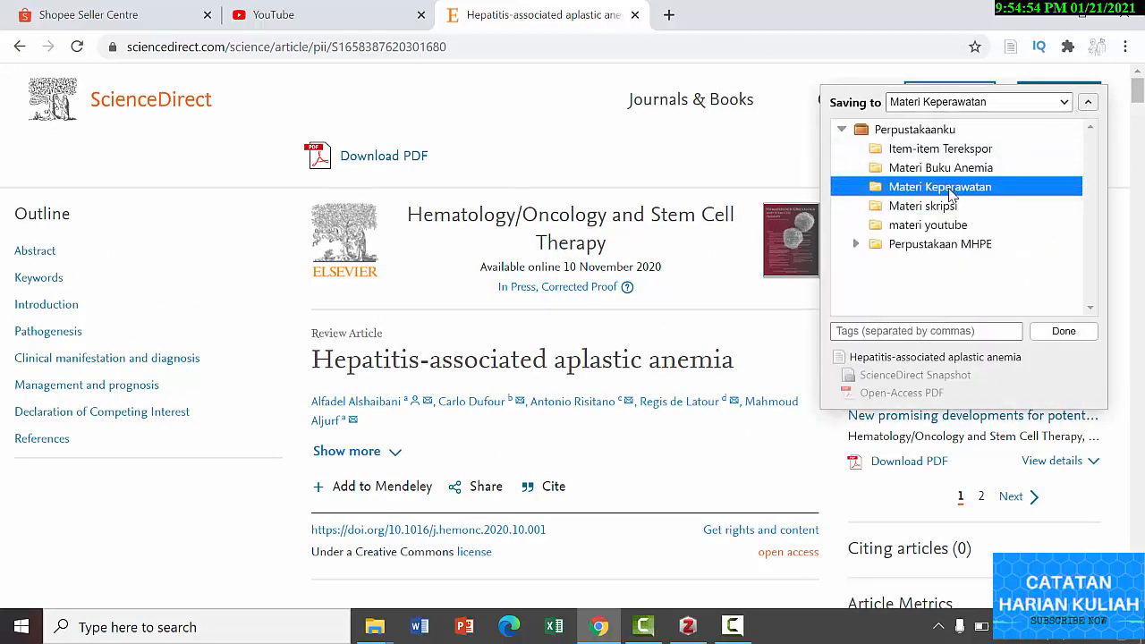
click(1055, 330)
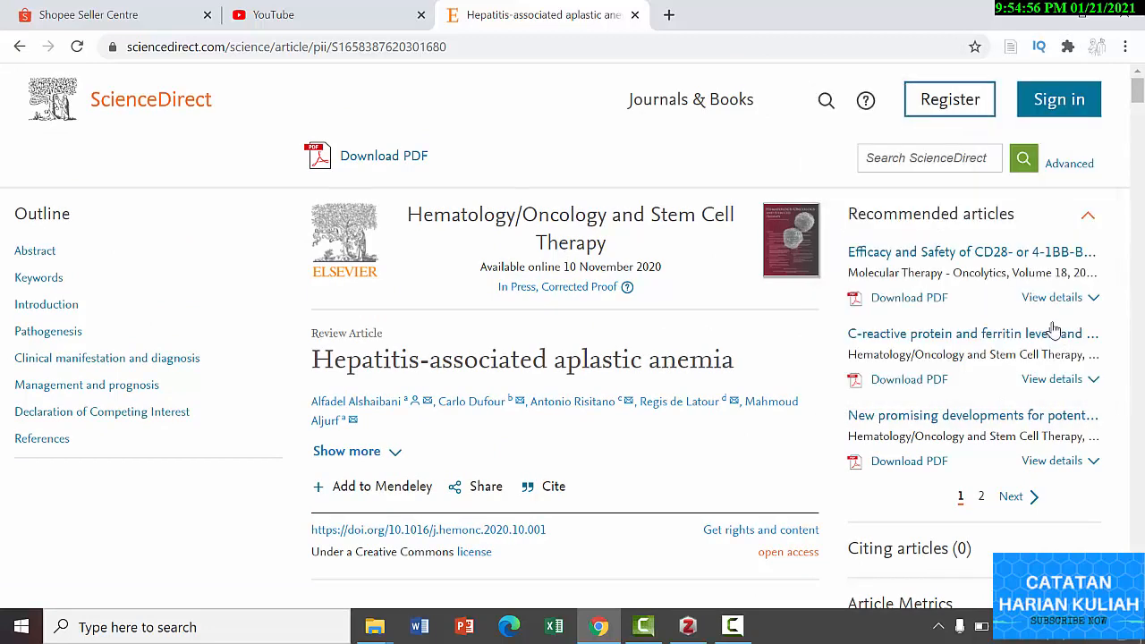
click(688, 626)
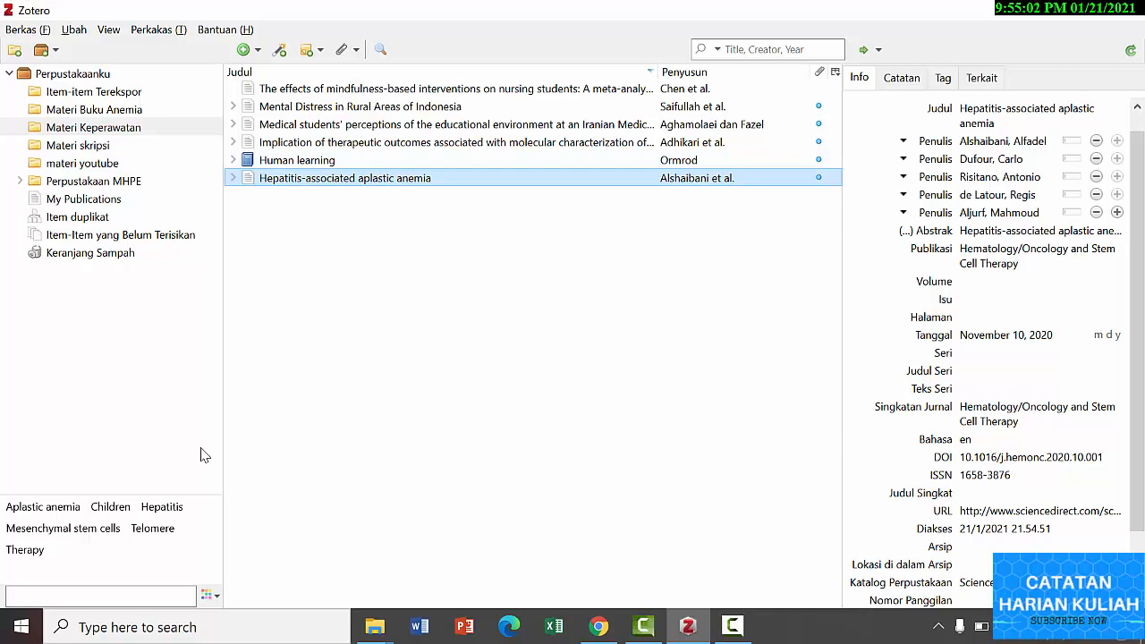
Open the materi youtube collection and look through the tags of its items.
click(91, 163)
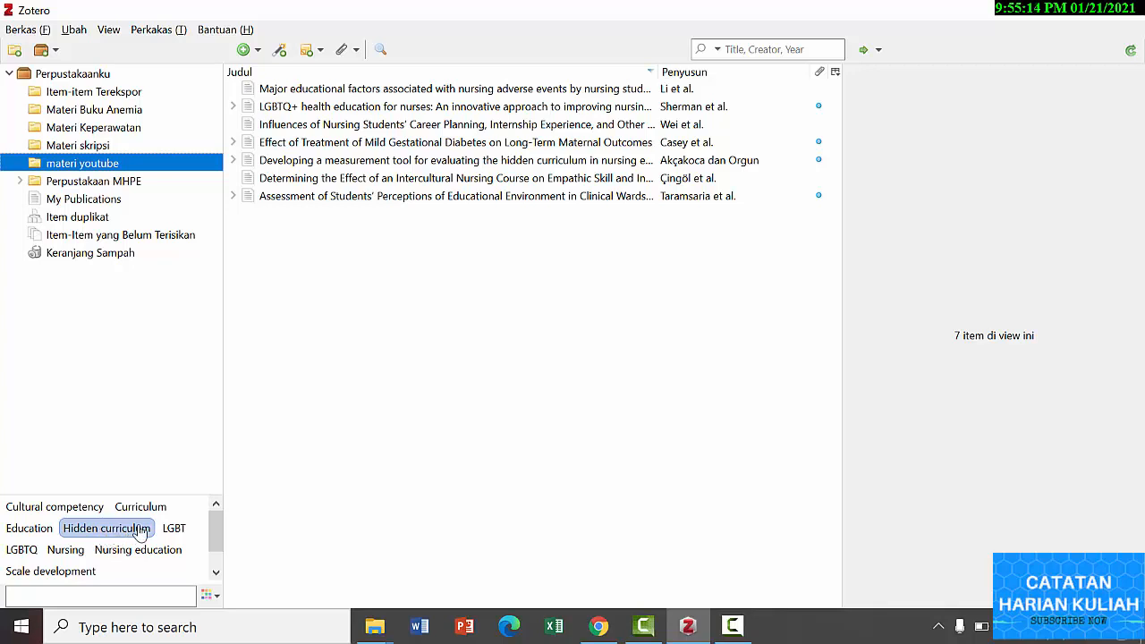
mouse_move(212, 533)
mouse_down()
mouse_move(212, 556)
mouse_move(215, 511)
mouse_up()
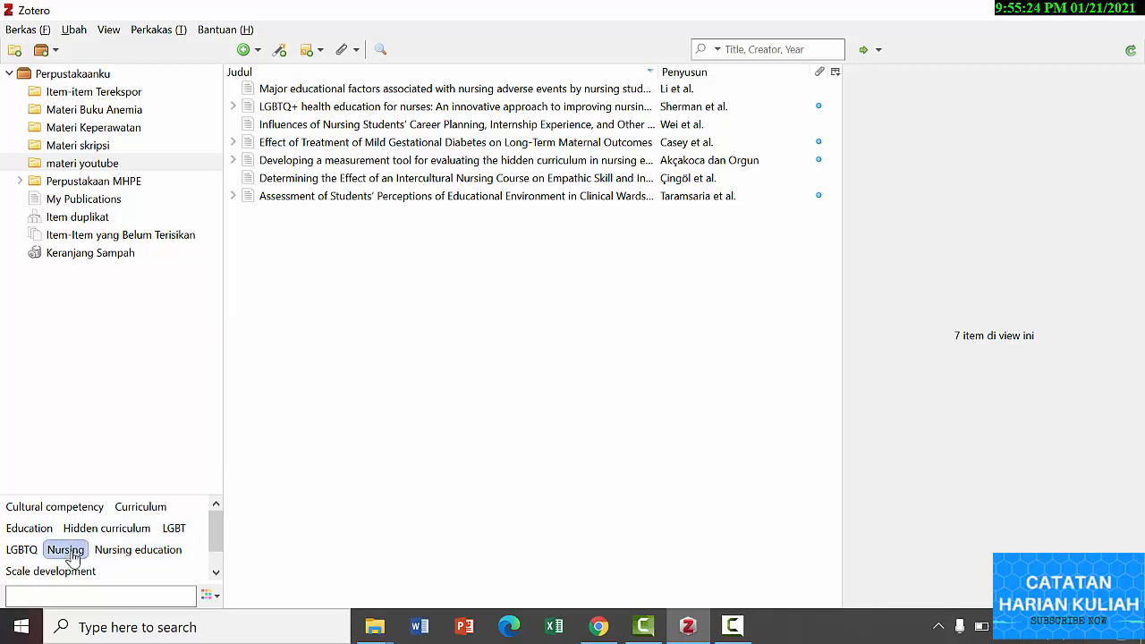
scroll(82, 570, down, 1)
scroll(54, 572, up, 1)
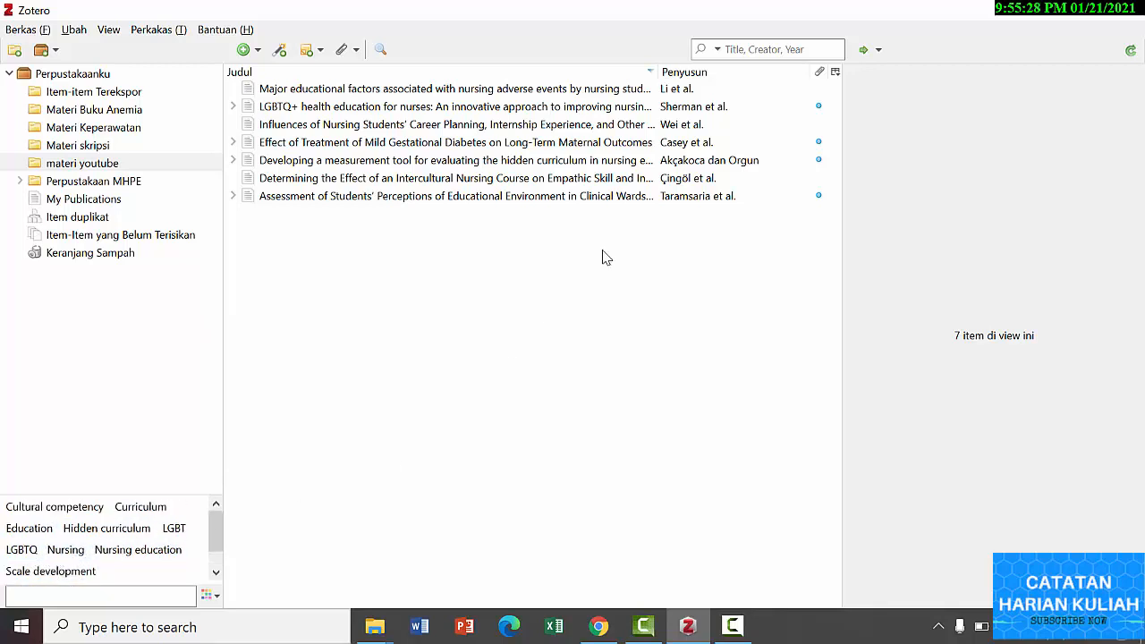
Search all fields and tags of the materi youtube collection for "nursing".
click(716, 50)
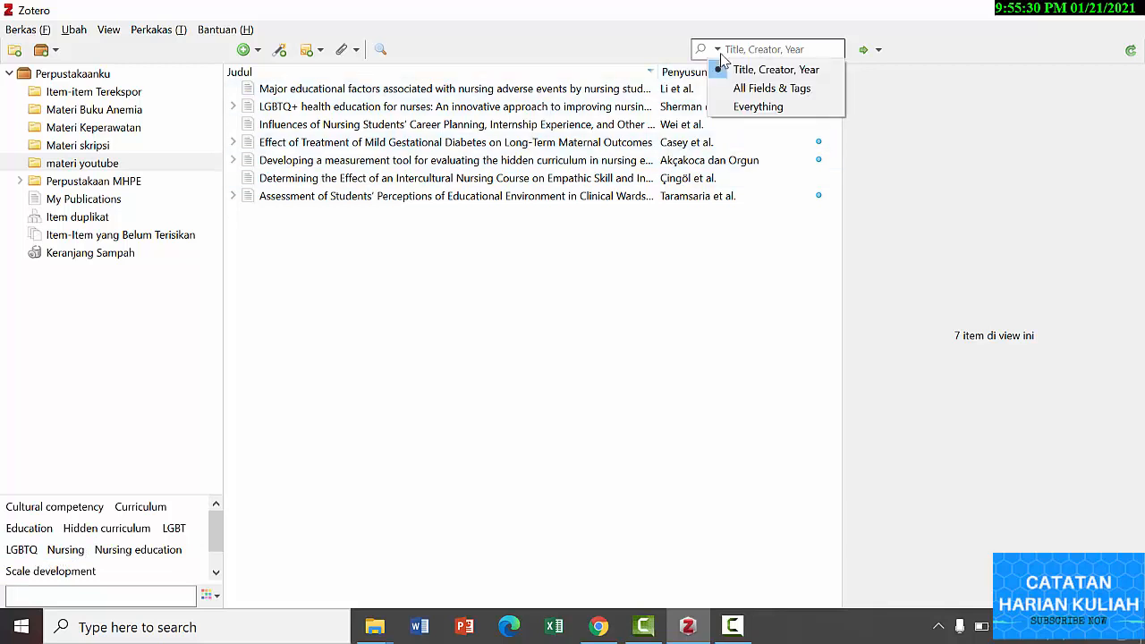
click(747, 89)
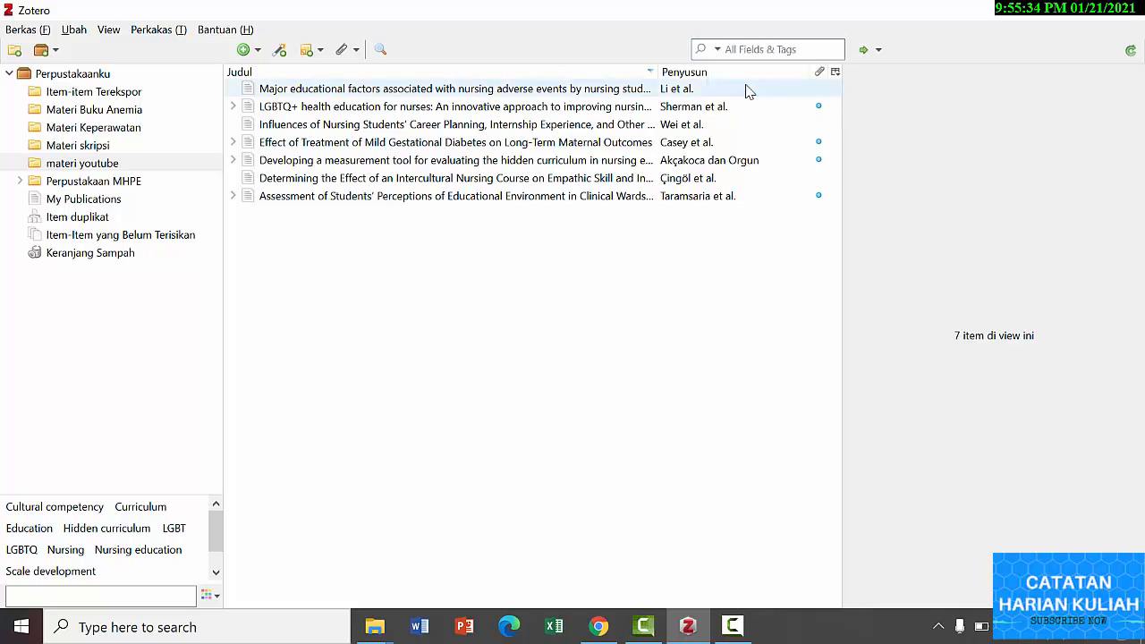
text(nursing)
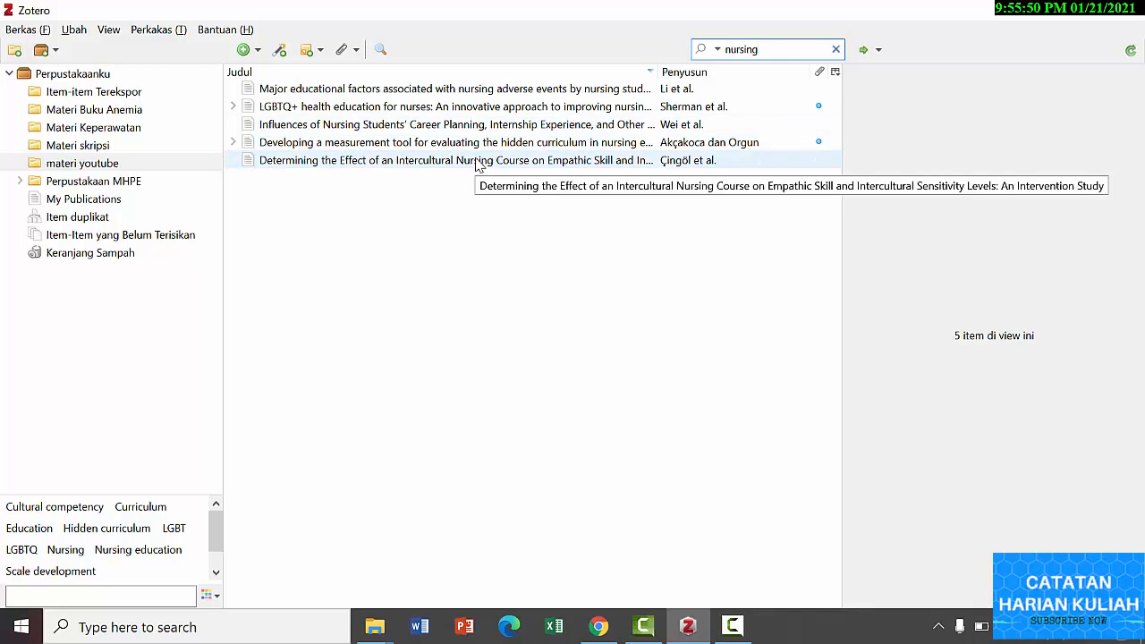
Select all items matching the nursing search and add them to the Materi Keperawatan collection.
click(384, 88)
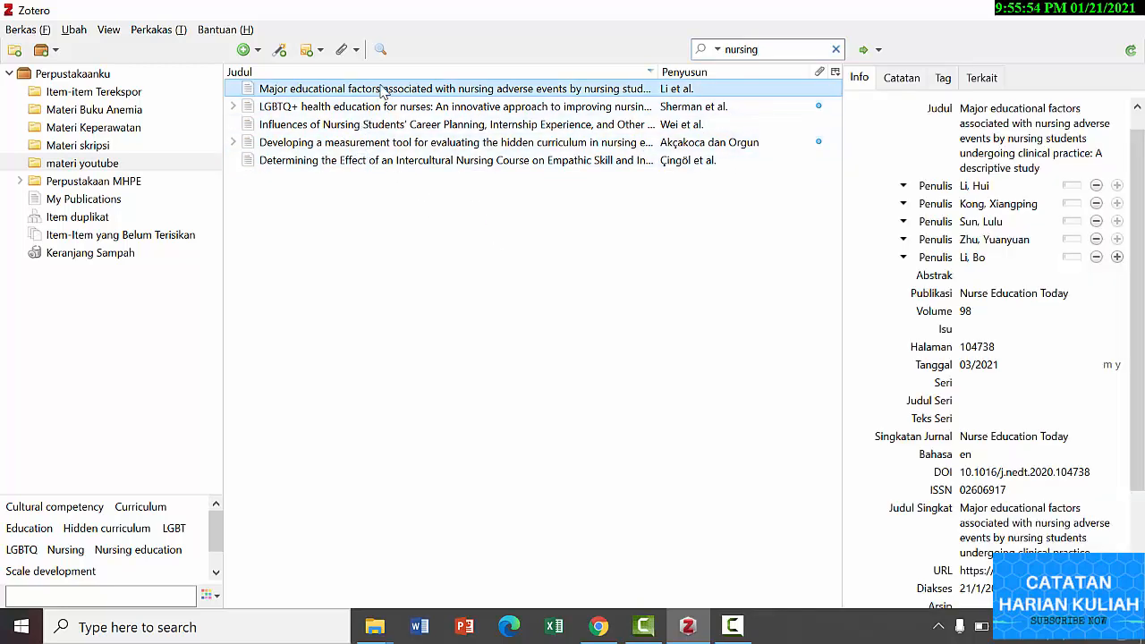
key(ctrl+a)
drag(397, 115, 464, 206)
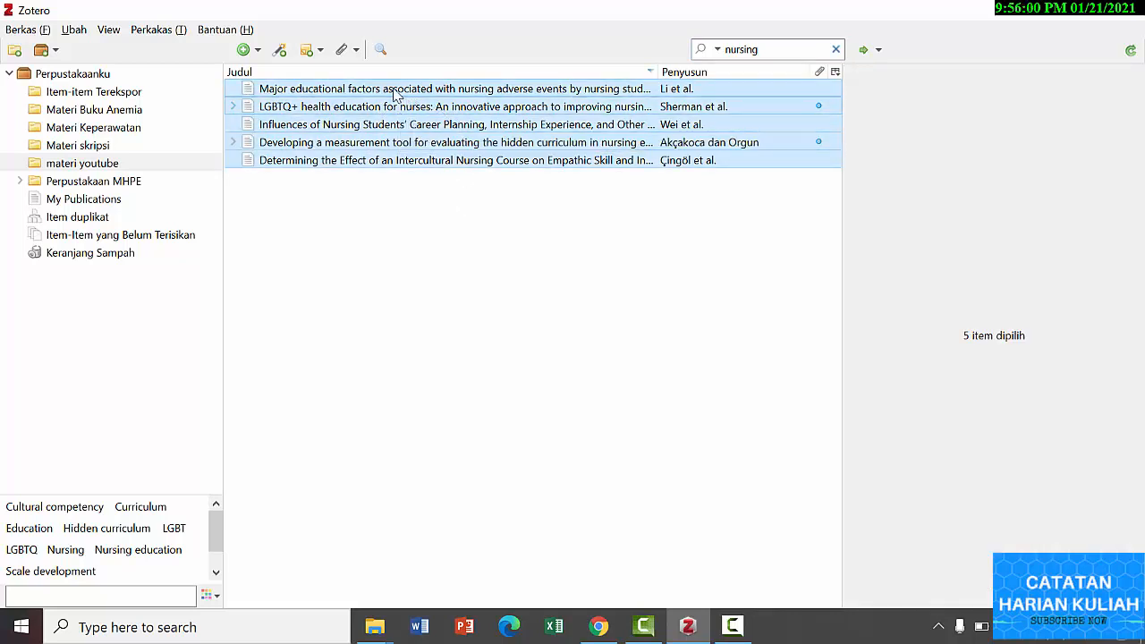
drag(395, 96, 101, 136)
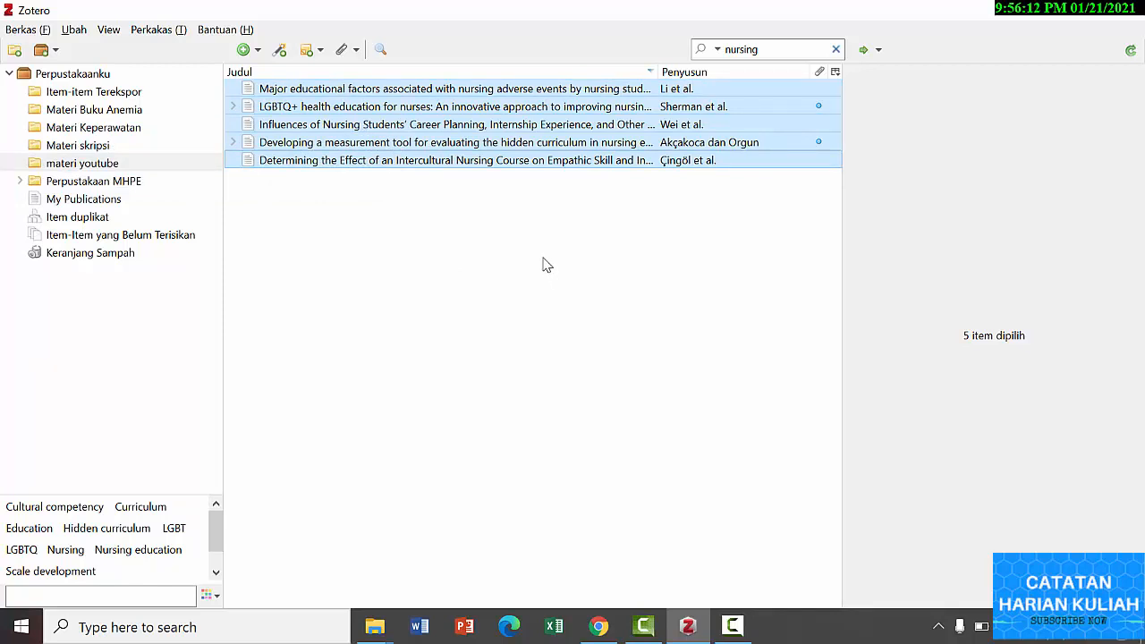
Remove the selected nursing items from materi youtube and check the contents of materi youtube, Materi skripsi and Materi Keperawatan.
key(Delete)
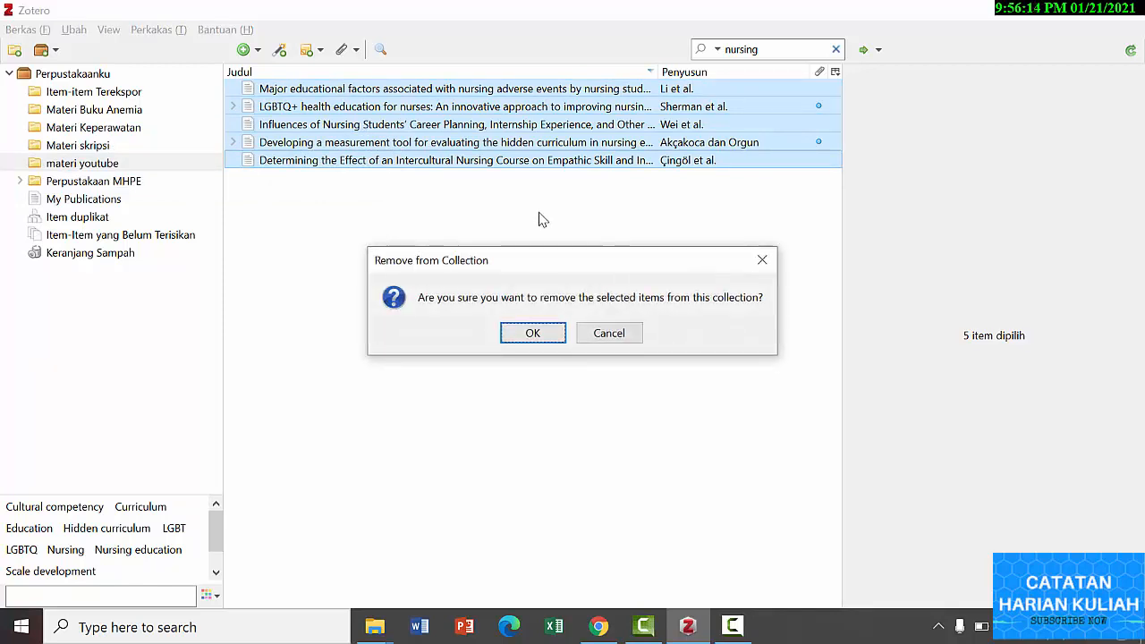
key(Return)
click(90, 164)
click(87, 147)
click(92, 129)
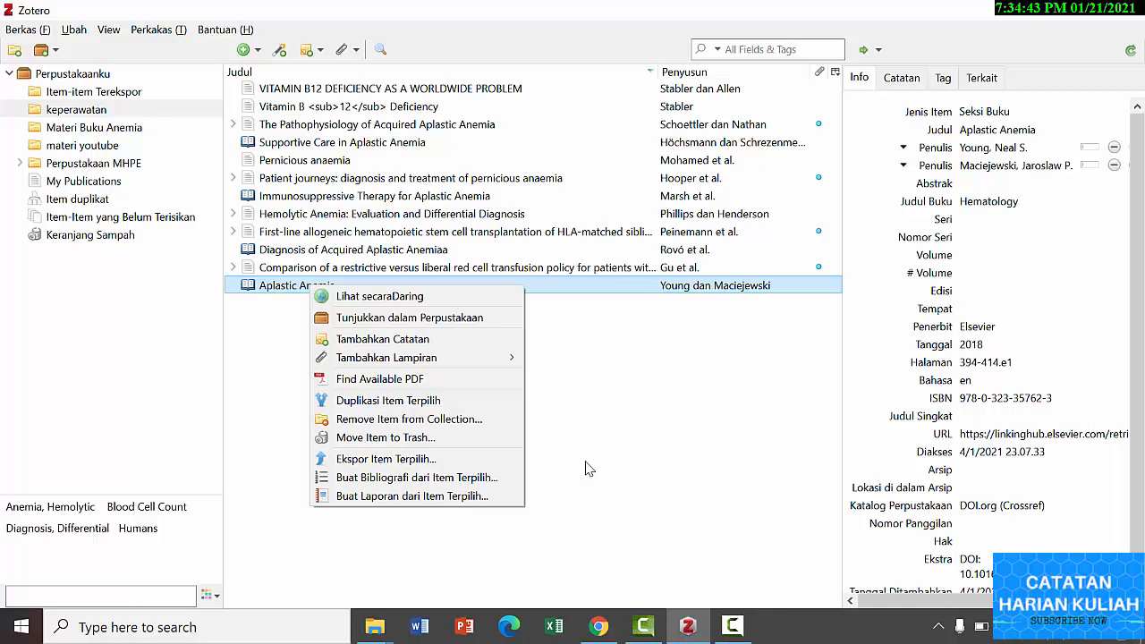
click(587, 468)
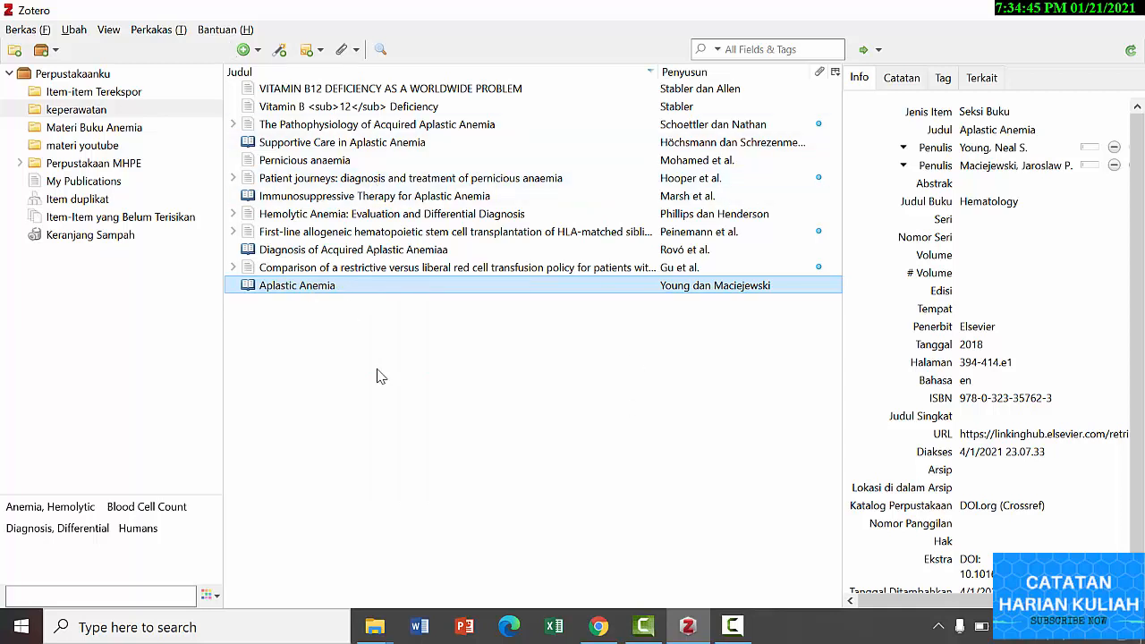